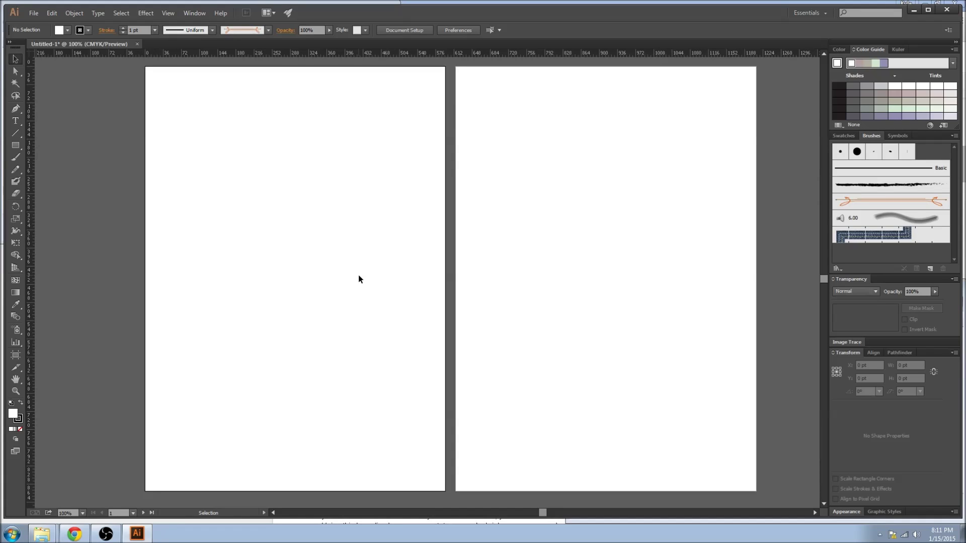
# Draw a rectangle in the upper half of the first artboard and enlarge it to about 251 × 109 pt
pyautogui.click(16, 147)
pyautogui.moveTo(210, 187); pyautogui.dragTo(312, 231)
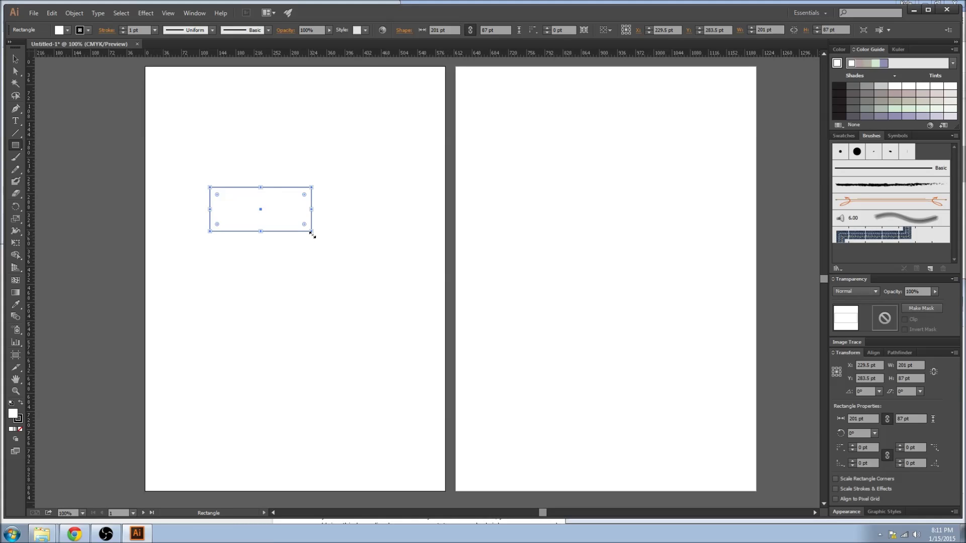
pyautogui.press('v')
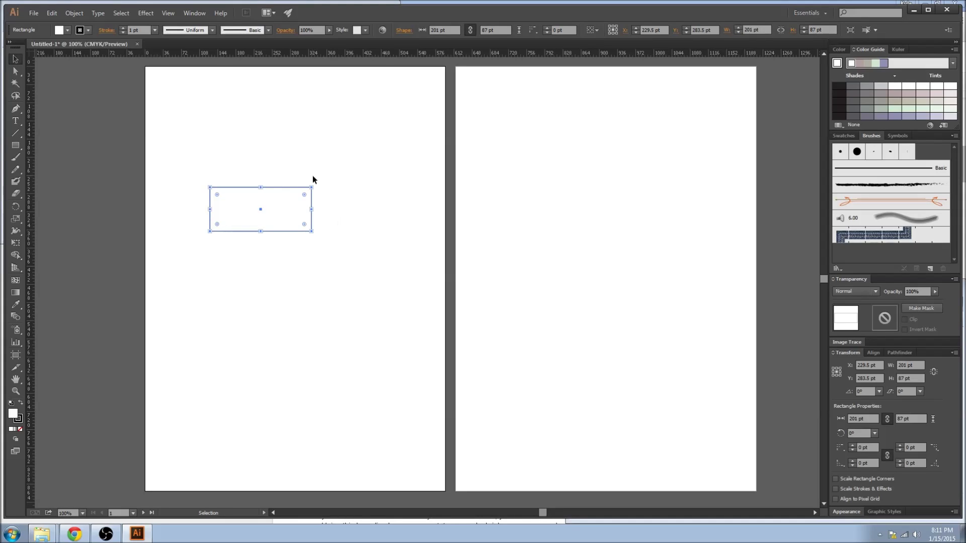
pyautogui.moveTo(312, 187); pyautogui.dragTo(323, 182)
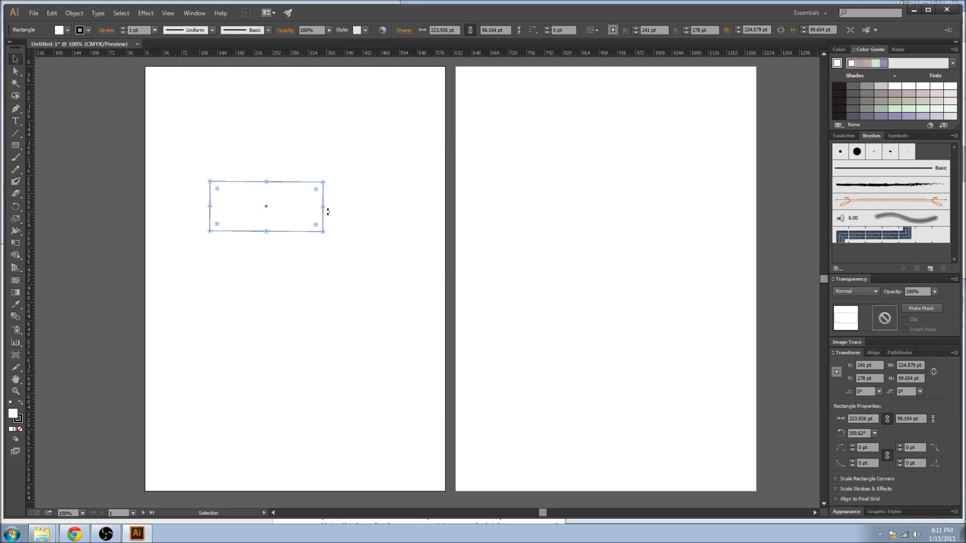
pyautogui.moveTo(324, 229); pyautogui.dragTo(337, 176)
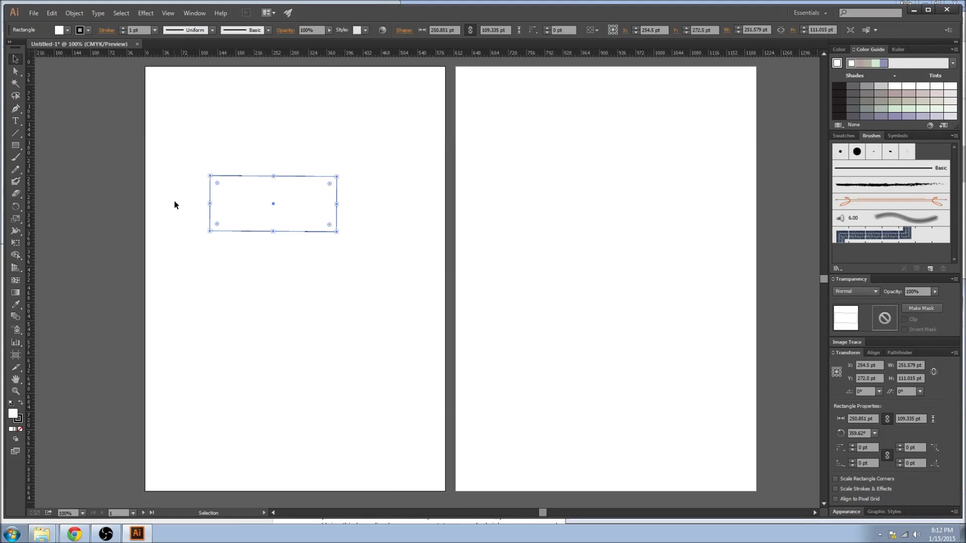
# Duplicate the rectangle lower on the artboard and pull a new anchor point from the copy's top edge down into the shape
pyautogui.keyDown('alt'); pyautogui.moveTo(246, 207); pyautogui.dragTo(284, 361); pyautogui.keyUp('alt')
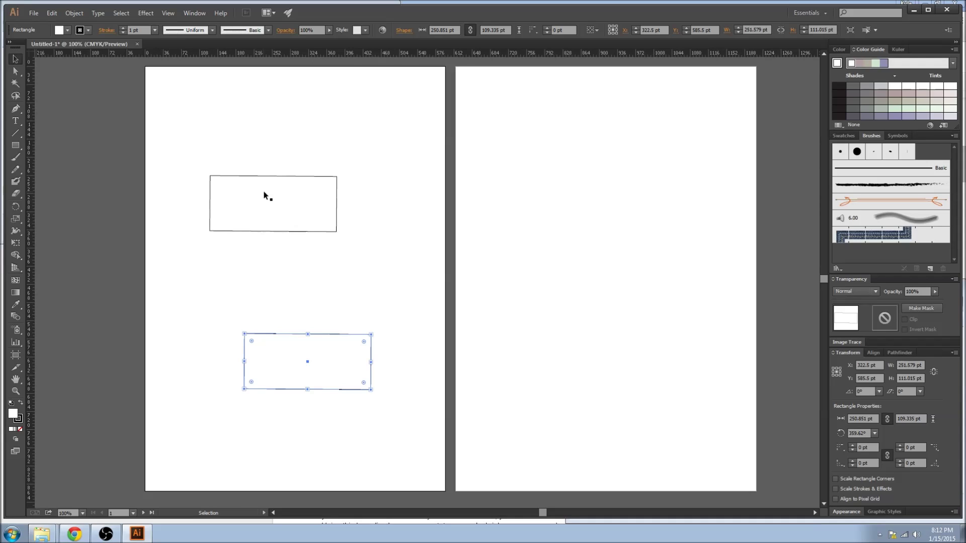
pyautogui.click(19, 108)
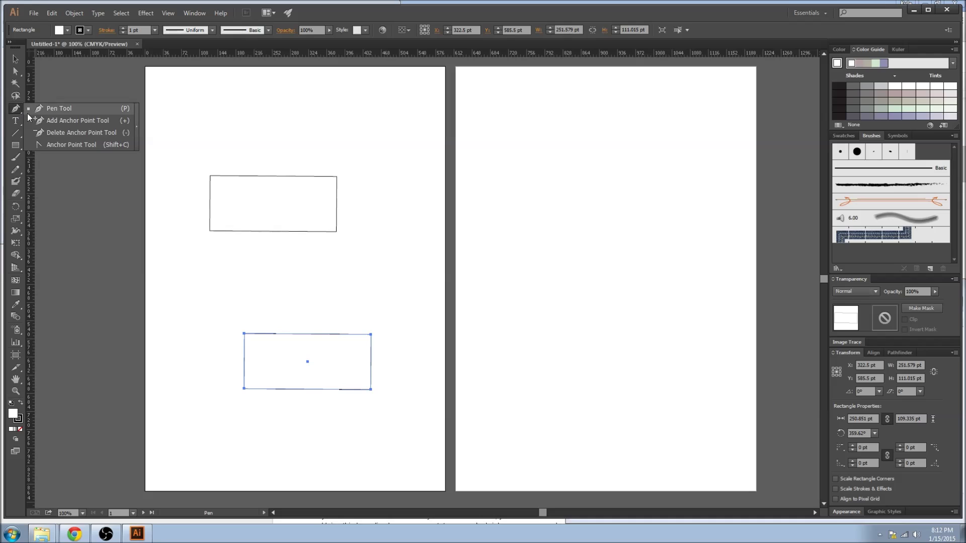
pyautogui.click(94, 122)
pyautogui.click(313, 334)
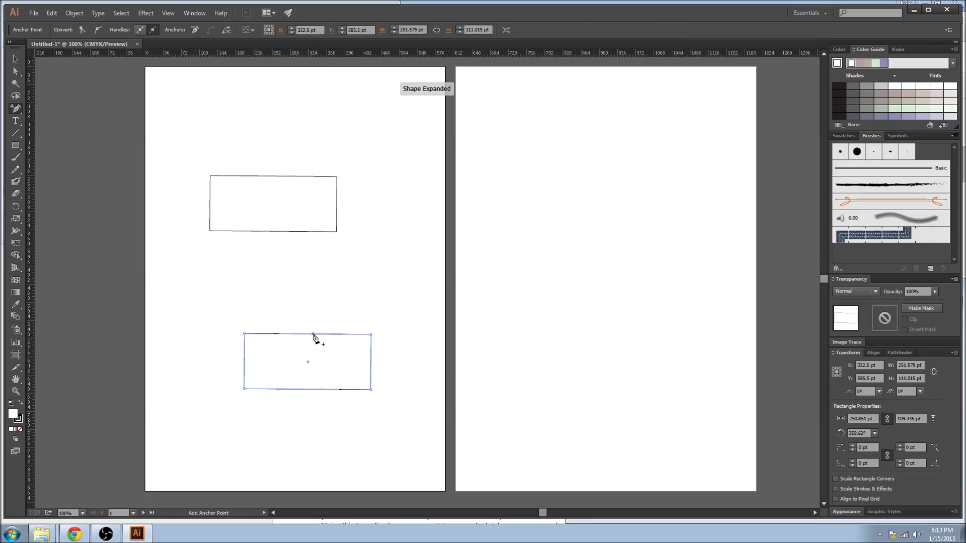
pyautogui.press('a')
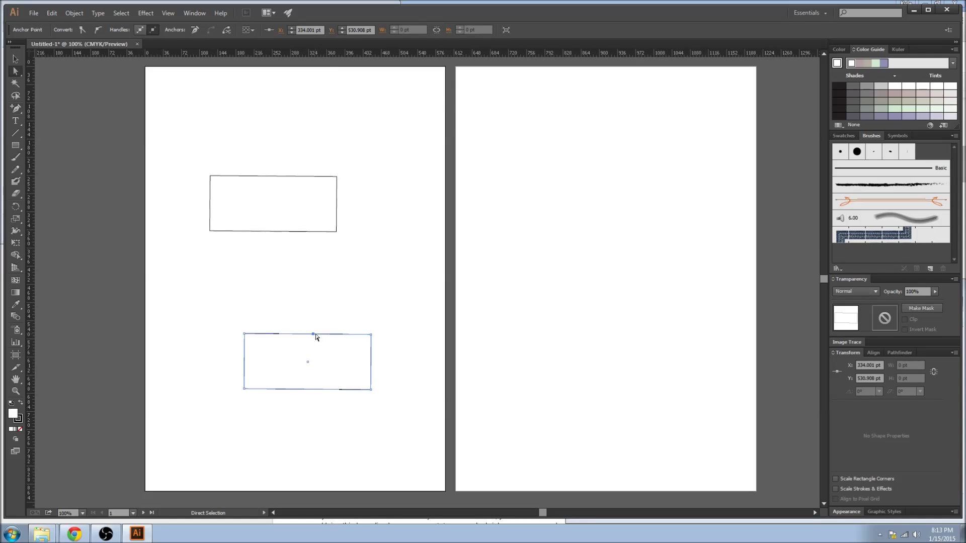
pyautogui.moveTo(313, 334); pyautogui.dragTo(266, 377)
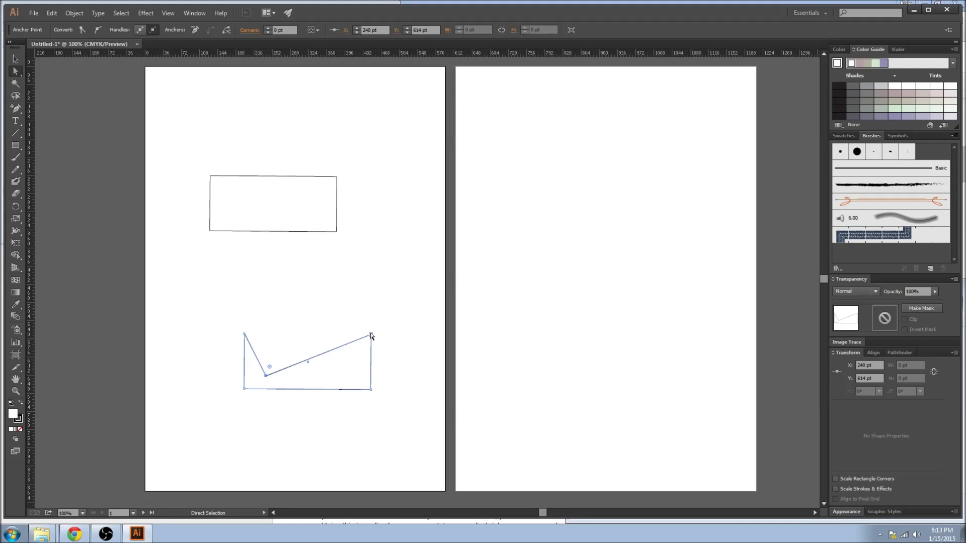
# Delete the upper-right corner anchor point of the lower rectangle copy
pyautogui.click(16, 108)
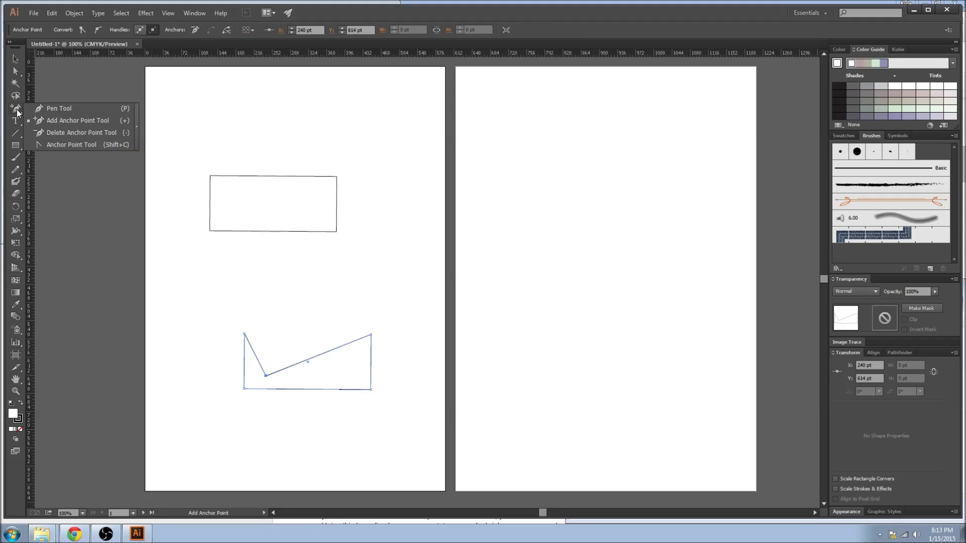
pyautogui.click(67, 132)
pyautogui.click(371, 335)
pyautogui.press('v')
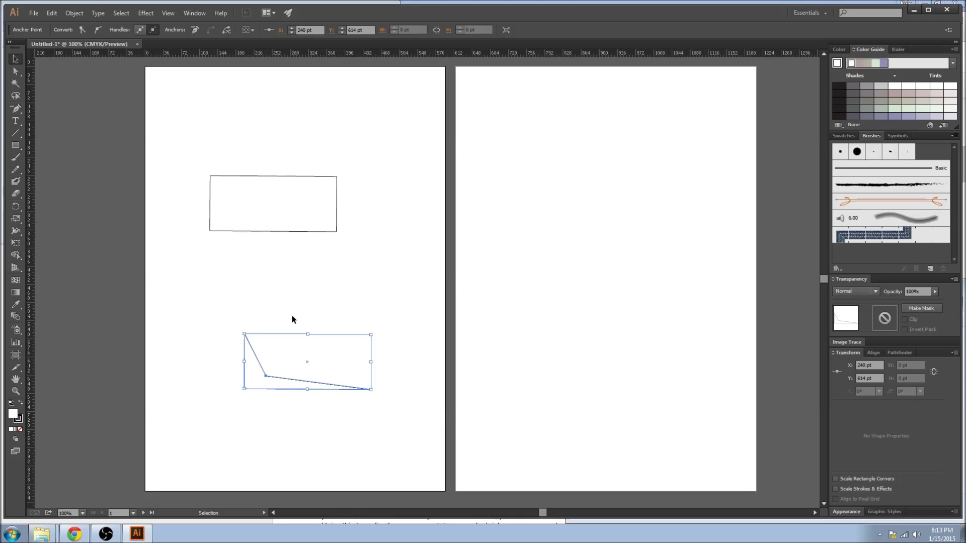
# Use Free Transform on the lower shape to move its inner anchor point up into a peak beside the upper-left corner
pyautogui.click(20, 242)
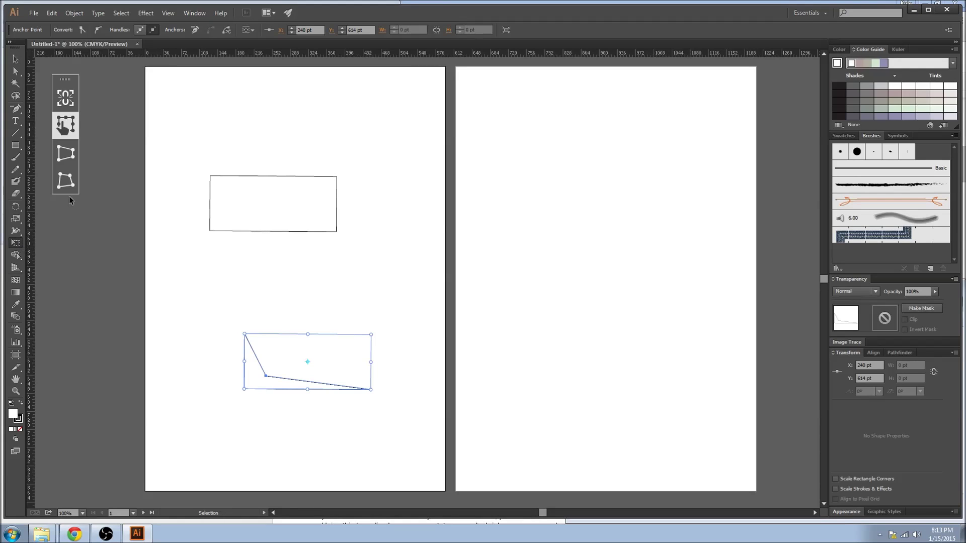
pyautogui.click(66, 126)
pyautogui.moveTo(248, 334); pyautogui.dragTo(207, 291)
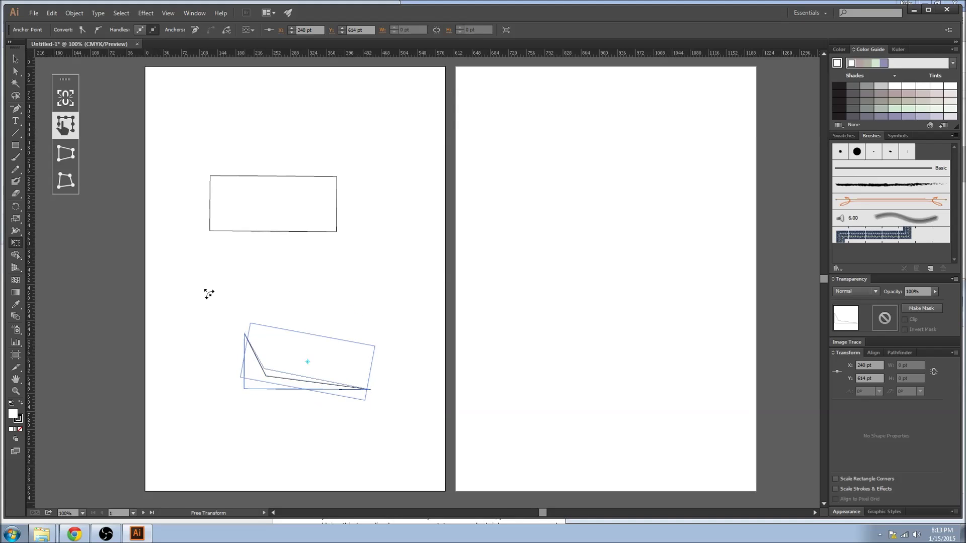
pyautogui.moveTo(277, 373); pyautogui.dragTo(331, 315)
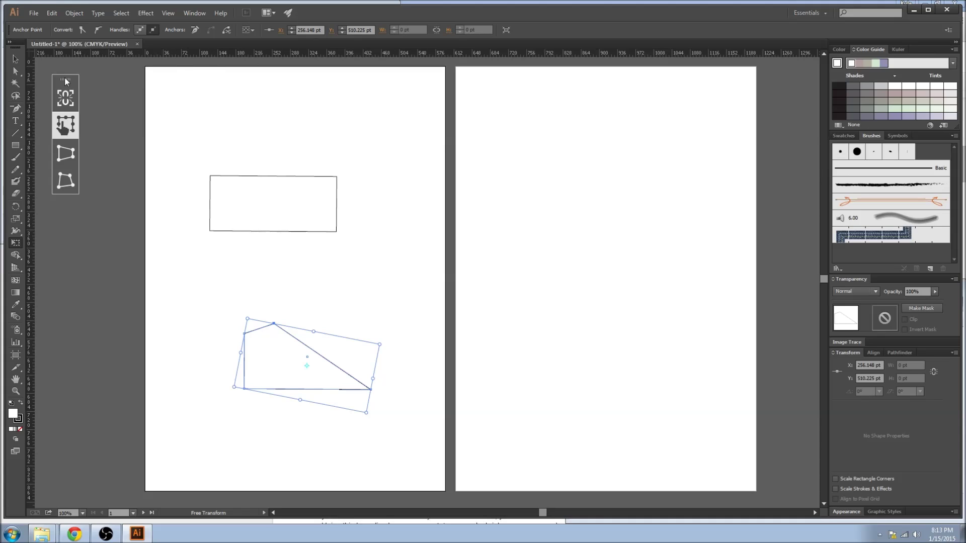
# Draw a five-pointed star about 118 pt wide near the first artboard's upper-left corner, varying its number of points while drawing
pyautogui.moveTo(15, 145); pyautogui.dragTo(70, 167)
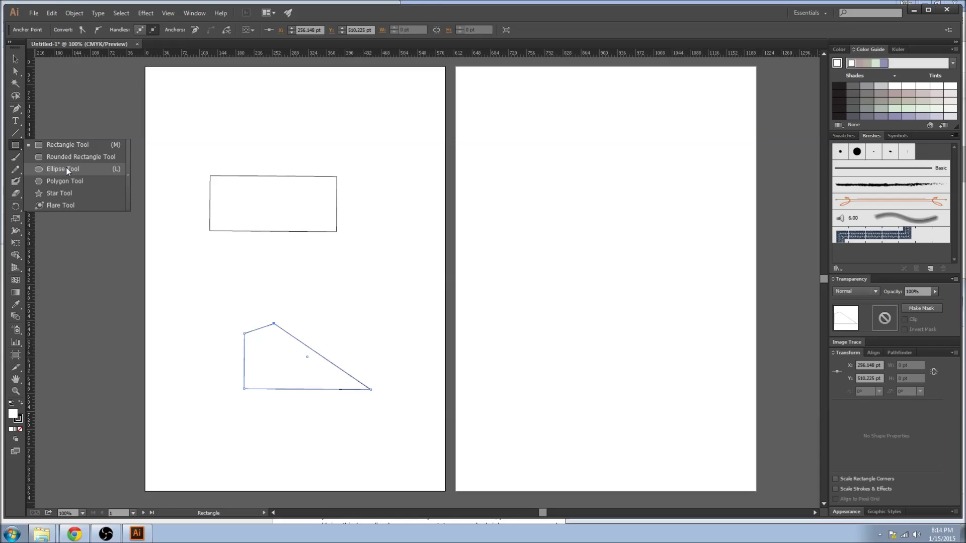
pyautogui.moveTo(66, 169); pyautogui.dragTo(59, 193)
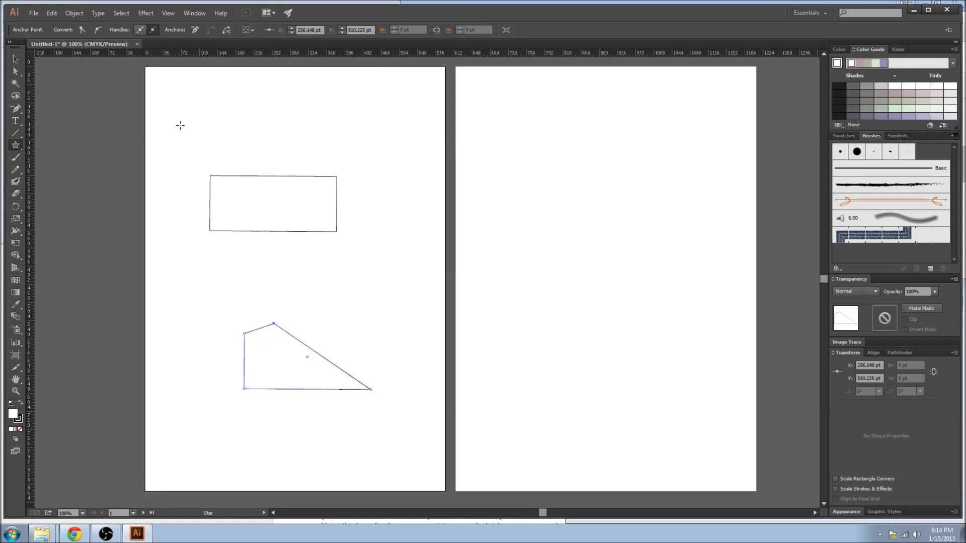
pyautogui.moveTo(180, 125); pyautogui.dragTo(207, 139)
pyautogui.press('Down')
pyautogui.press('Down')
pyautogui.press('Up')
pyautogui.press('Up')
pyautogui.press('Up')
pyautogui.press('Up')
pyautogui.press('Up')
pyautogui.press('Up')
pyautogui.press('Up')
pyautogui.press('Up')
pyautogui.press('Up')
pyautogui.press('Up')
pyautogui.press('Up')
pyautogui.press('Up')
pyautogui.press('Up')
pyautogui.press('Up')
pyautogui.press('Up')
pyautogui.press('Up')
pyautogui.press('Up')
pyautogui.press('Up')
pyautogui.press('Up')
pyautogui.press('Up')
pyautogui.press('Down')
pyautogui.press('Down')
pyautogui.press('Down')
pyautogui.press('Down')
pyautogui.press('Down')
pyautogui.press('Down')
pyautogui.press('Down')
pyautogui.press('Down')
pyautogui.press('Down')
pyautogui.press('Down')
pyautogui.press('Down')
pyautogui.press('Down')
pyautogui.press('Down')
pyautogui.press('Down')
pyautogui.press('Down')
pyautogui.press('Down')
pyautogui.press('Down')
pyautogui.press('Down')
pyautogui.press('Down')
pyautogui.press('Down')
pyautogui.press('Up')
pyautogui.press('Up')
pyautogui.press('Up')
pyautogui.press('Up')
pyautogui.press('Up')
pyautogui.press('Up')
pyautogui.press('Up')
pyautogui.press('Up')
pyautogui.press('Up')
pyautogui.press('Up')
pyautogui.press('Up')
pyautogui.press('Up')
pyautogui.press('Up')
pyautogui.press('Up')
pyautogui.press('Up')
pyautogui.press('Down')
pyautogui.press('Down')
pyautogui.press('Down')
pyautogui.press('Down')
pyautogui.press('Down')
pyautogui.press('Down')
pyautogui.press('Down')
pyautogui.press('Down')
pyautogui.press('Down')
pyautogui.press('Down')
pyautogui.press('Down')
pyautogui.press('Down')
pyautogui.press('Down')
pyautogui.press('Up')
pyautogui.press('Up')
pyautogui.press('Down')
pyautogui.press('Down')
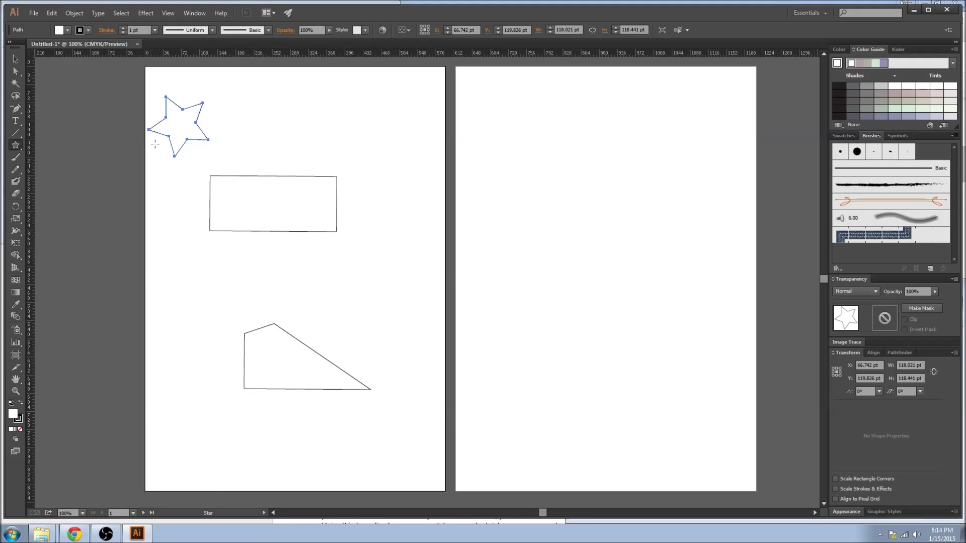
# Delete the small star and draw a thin-armed five-pointed star about 209 pt wide overlapping the rectangle's top edge
pyautogui.moveTo(189, 123); pyautogui.dragTo(293, 180)
pyautogui.press('Delete')
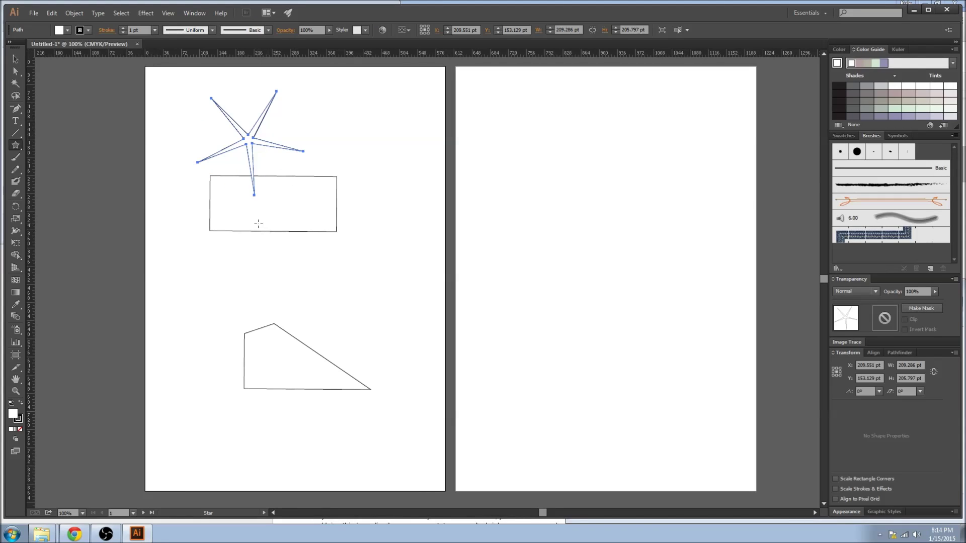
# Draw a nearly circular polygon with many sides, about 168 pt across, between the rectangle and the reshaped copy
pyautogui.moveTo(16, 144); pyautogui.dragTo(67, 200)
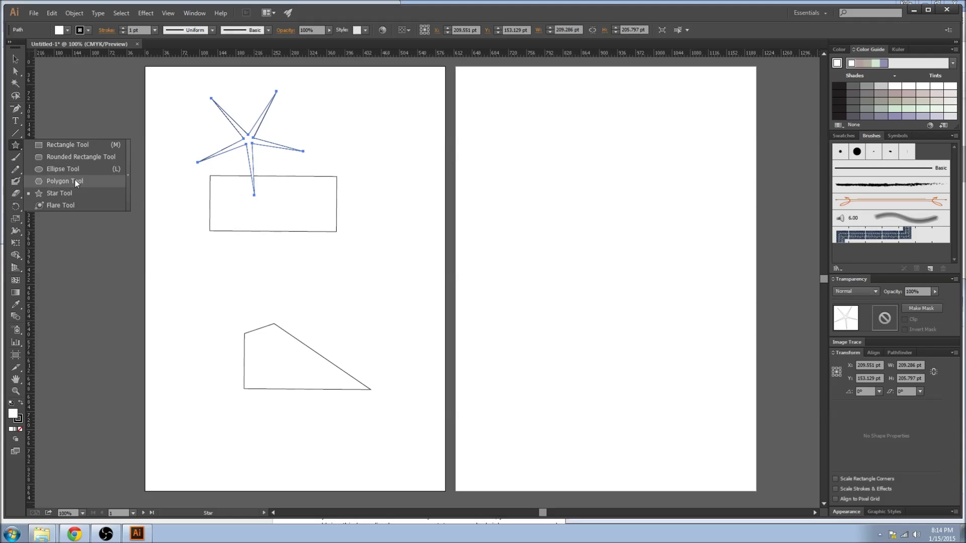
pyautogui.click(74, 180)
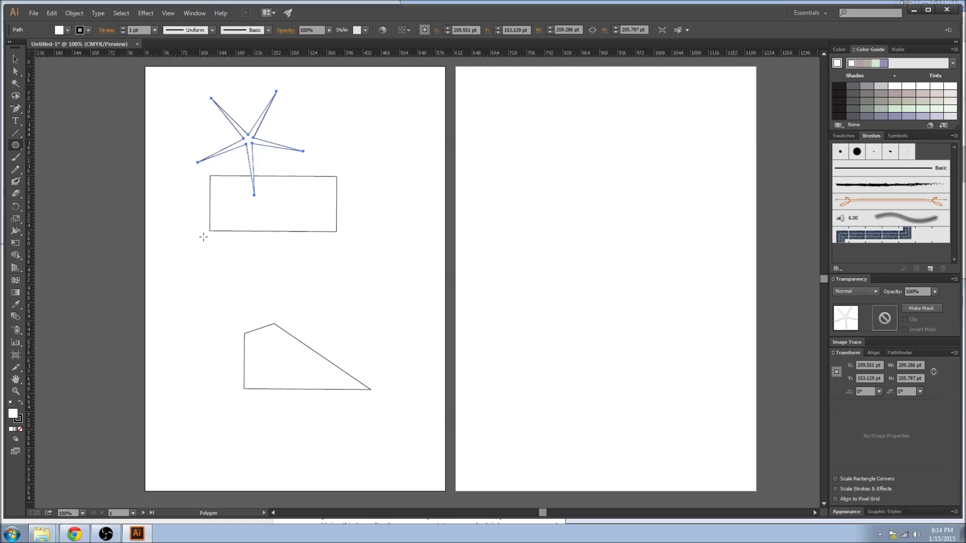
pyautogui.moveTo(268, 269); pyautogui.dragTo(307, 285)
pyautogui.press('Up')
pyautogui.press('Up')
pyautogui.press('Down')
pyautogui.press('Down')
pyautogui.press('Down')
pyautogui.press('Down')
pyautogui.press('Down')
pyautogui.press('Up')
pyautogui.press('Up')
pyautogui.press('Up')
pyautogui.press('Up')
pyautogui.press('Up')
pyautogui.press('Up')
pyautogui.press('Up')
pyautogui.press('Up')
pyautogui.press('Up')
pyautogui.press('Up')
pyautogui.press('Up')
pyautogui.press('Up')
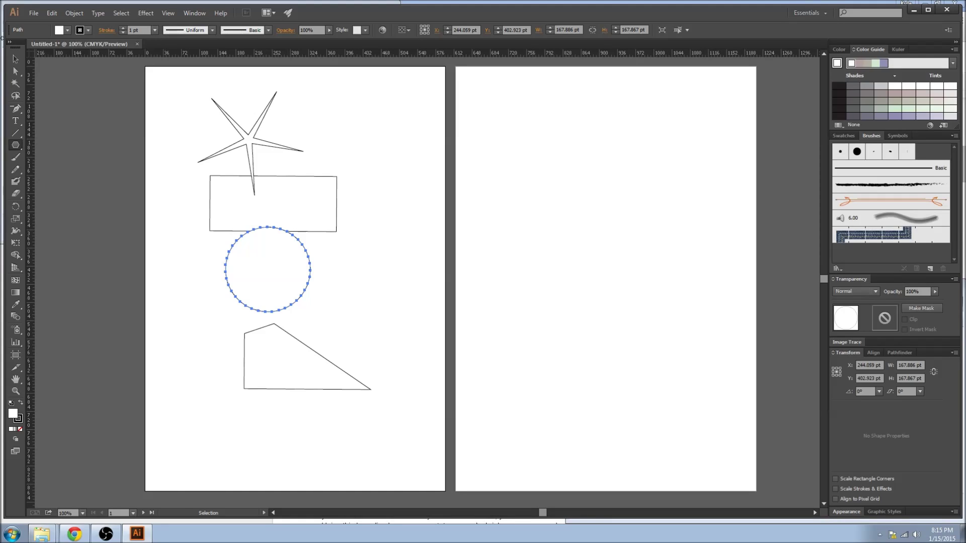
# Draw a small rectangle of about 109 × 40 pt beside the round polygon, near the first artboard's right edge
pyautogui.moveTo(15, 145); pyautogui.dragTo(40, 149)
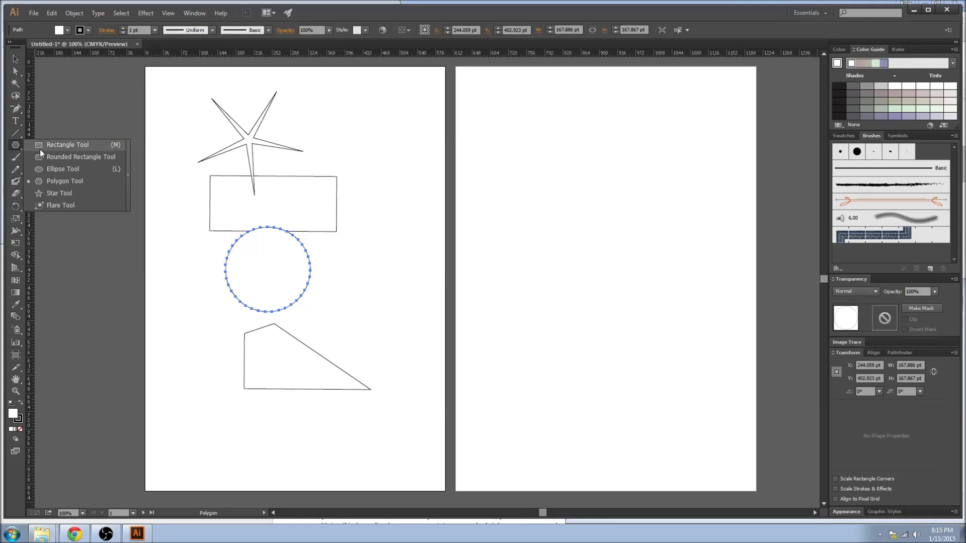
pyautogui.click(92, 144)
pyautogui.moveTo(353, 264); pyautogui.dragTo(408, 284)
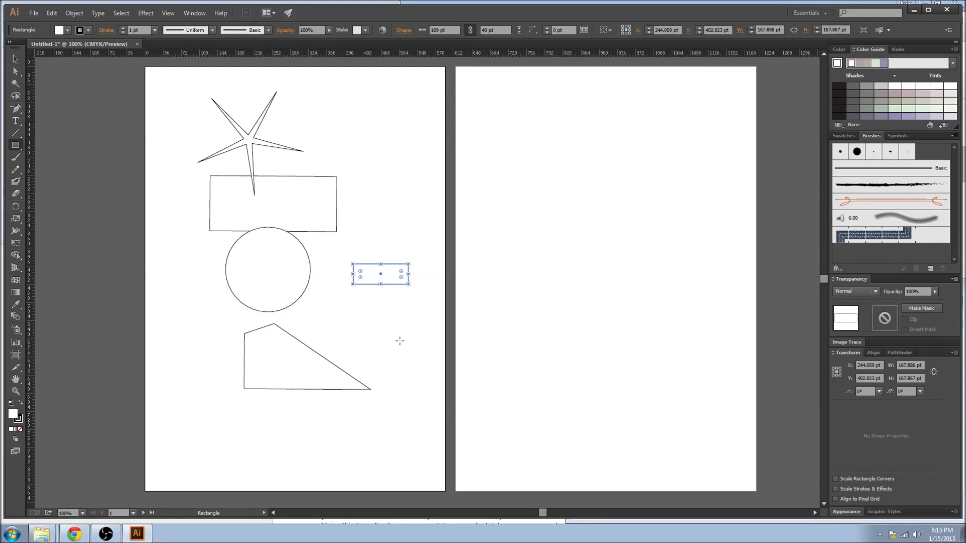
pyautogui.click(391, 335)
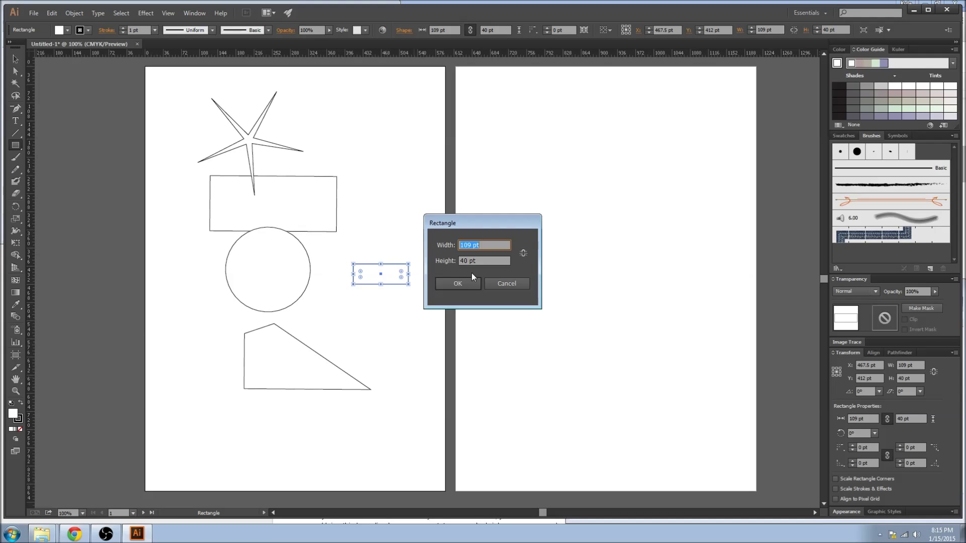
pyautogui.moveTo(502, 224)
pyautogui.mouseDown()
pyautogui.moveTo(512, 260)
pyautogui.moveTo(519, 217)
pyautogui.mouseUp()
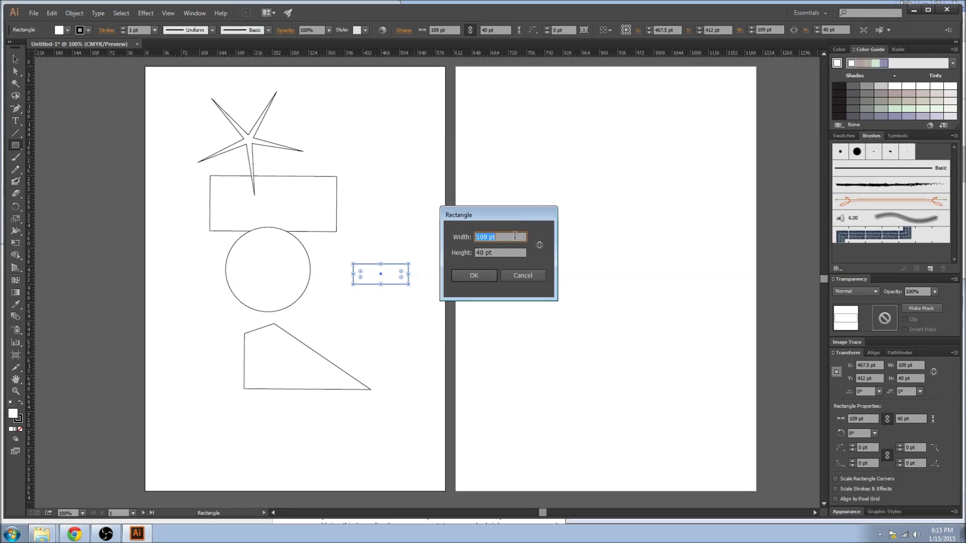
pyautogui.click(516, 273)
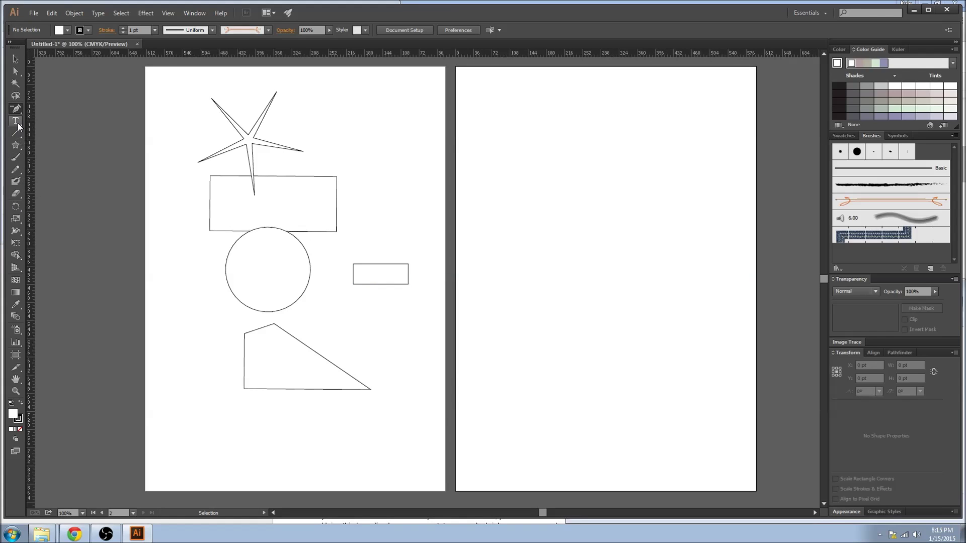
# Draw a five-pointed star about 30 pt wide on the second artboard and add a small three-pointed star beside it
pyautogui.click(16, 146)
pyautogui.click(59, 194)
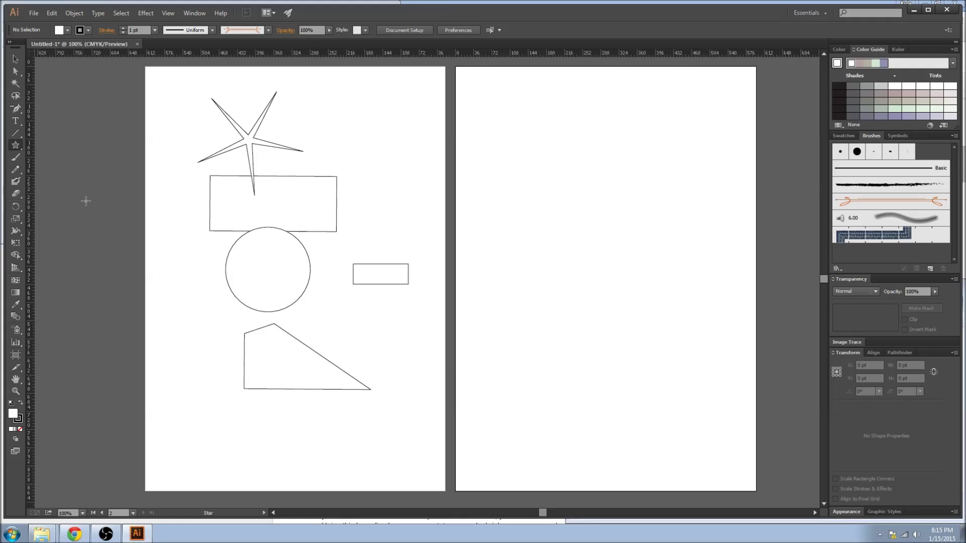
pyautogui.moveTo(537, 223); pyautogui.dragTo(535, 222)
pyautogui.click(572, 236)
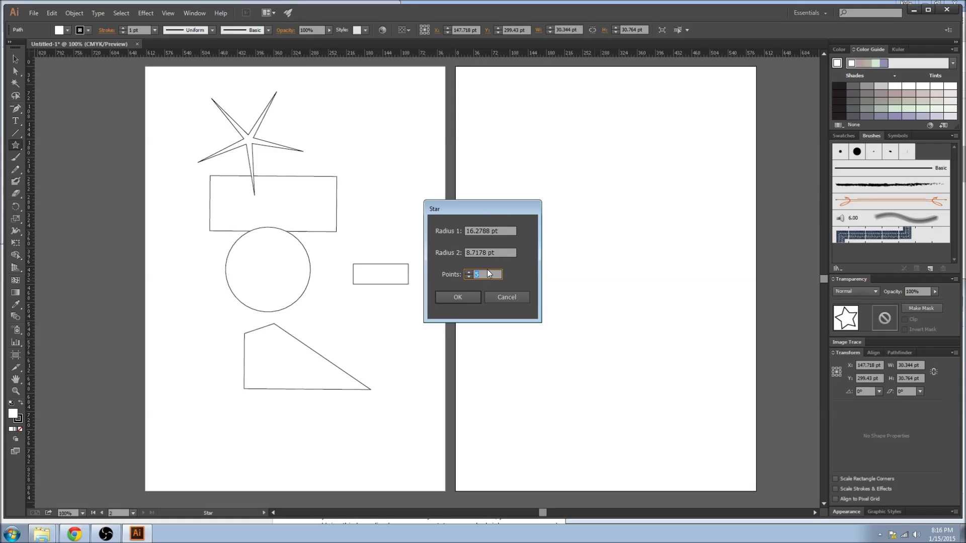
pyautogui.press('Return')
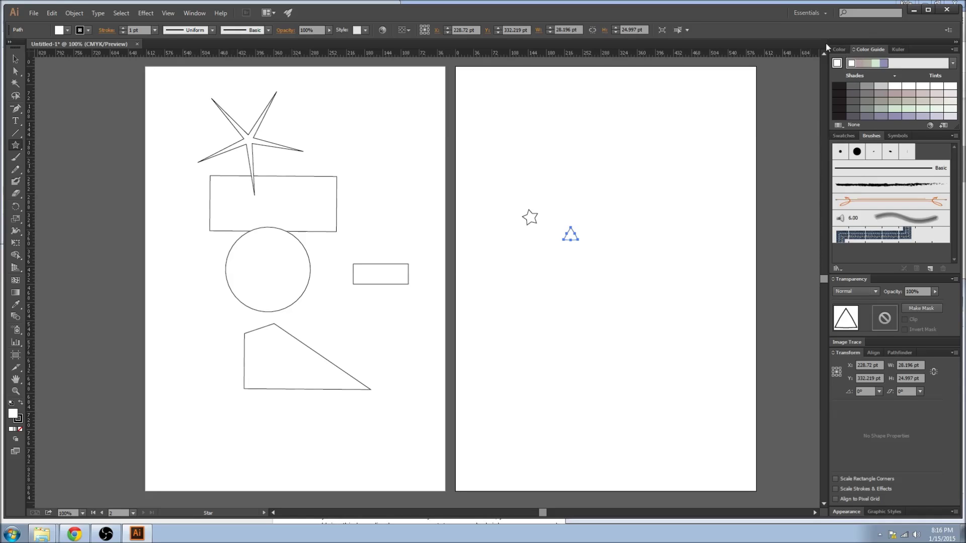
# Display the colour spectrum and the layer list, placing the list over the second artboard
pyautogui.click(837, 48)
pyautogui.click(194, 13)
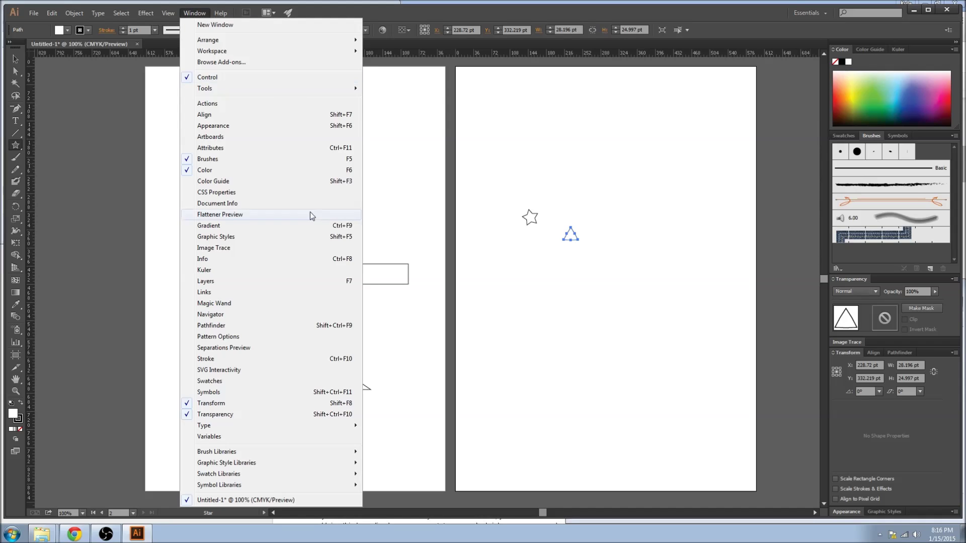
pyautogui.click(226, 281)
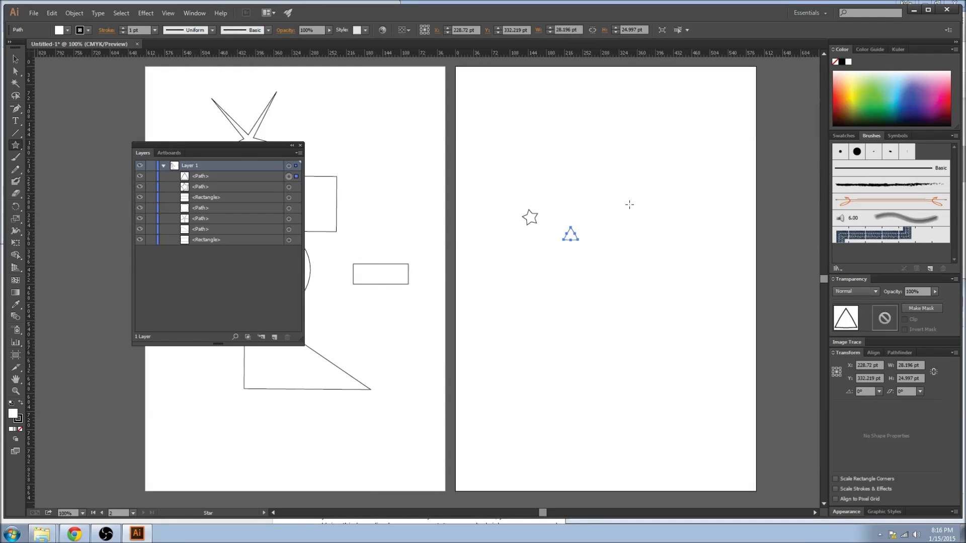
pyautogui.moveTo(249, 145); pyautogui.dragTo(696, 168)
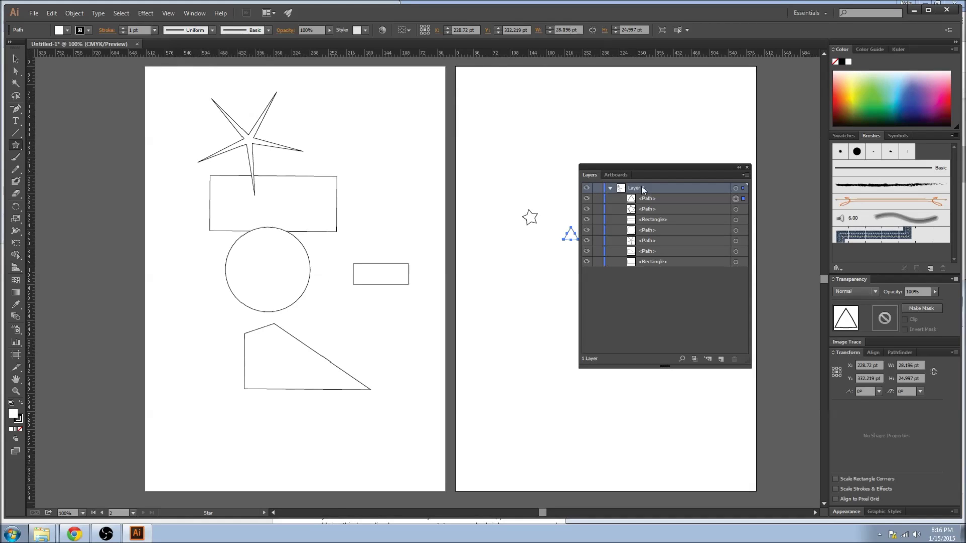
# Move the triangle's path within Layer 1 to just beneath the round polygon's path
pyautogui.click(611, 187)
pyautogui.click(611, 188)
pyautogui.moveTo(648, 198); pyautogui.dragTo(655, 233)
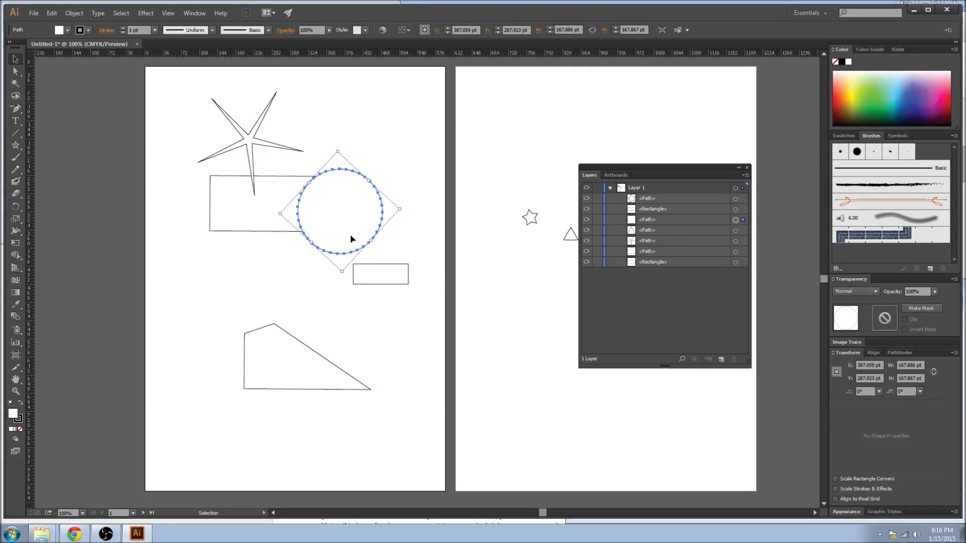
# Move the round polygon so it overlaps the large rectangle's right end, and select the rectangle behind it
pyautogui.moveTo(369, 216); pyautogui.dragTo(390, 209)
pyautogui.click(246, 216)
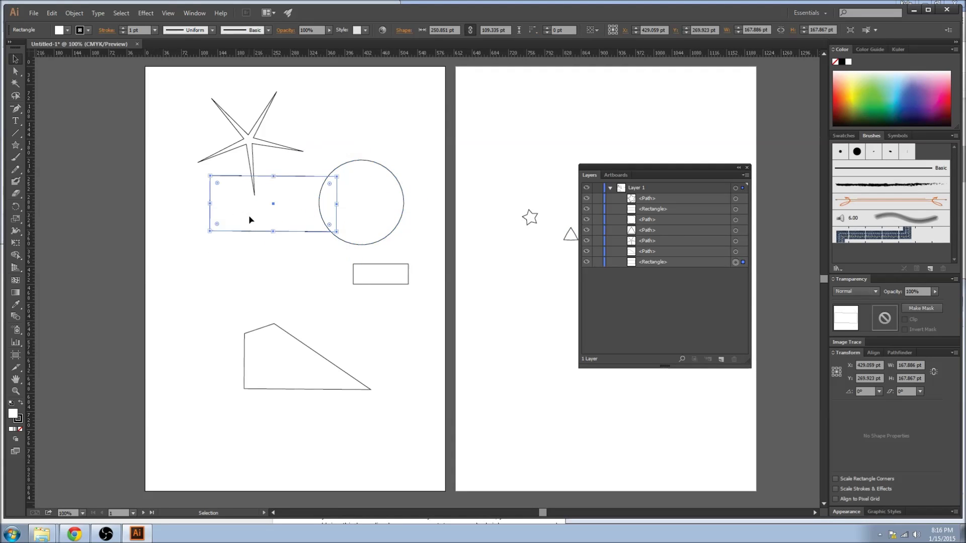
pyautogui.click(398, 202)
pyautogui.click(323, 215)
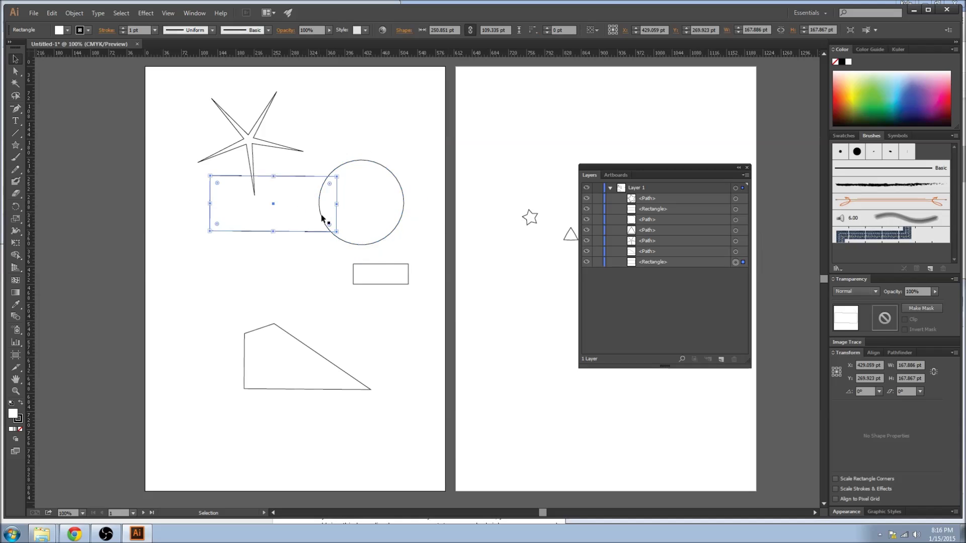
# Place the round polygon's path at the bottom of Layer 1, and move the large rectangle over the polygon
pyautogui.click(387, 212)
pyautogui.moveTo(655, 221); pyautogui.dragTo(656, 263)
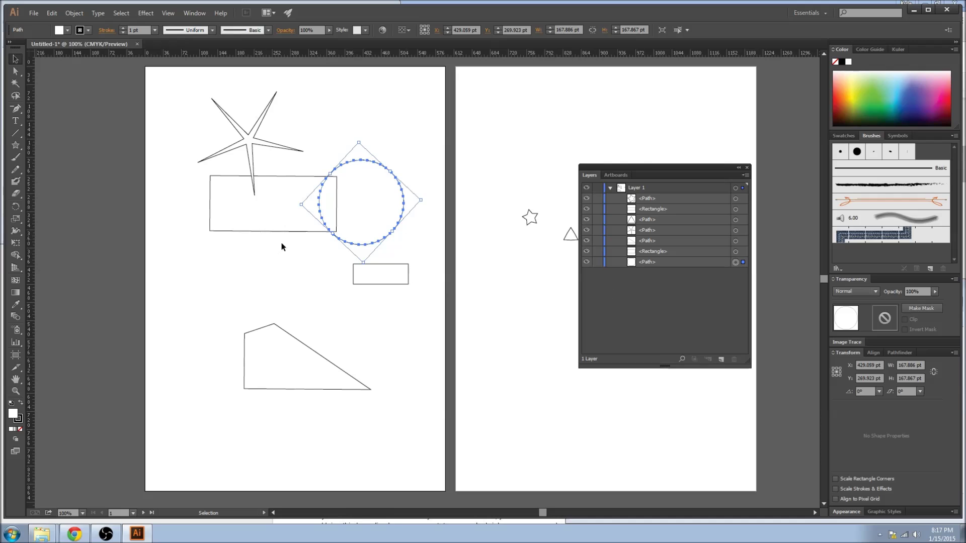
pyautogui.click(265, 225)
pyautogui.moveTo(275, 218); pyautogui.dragTo(366, 213)
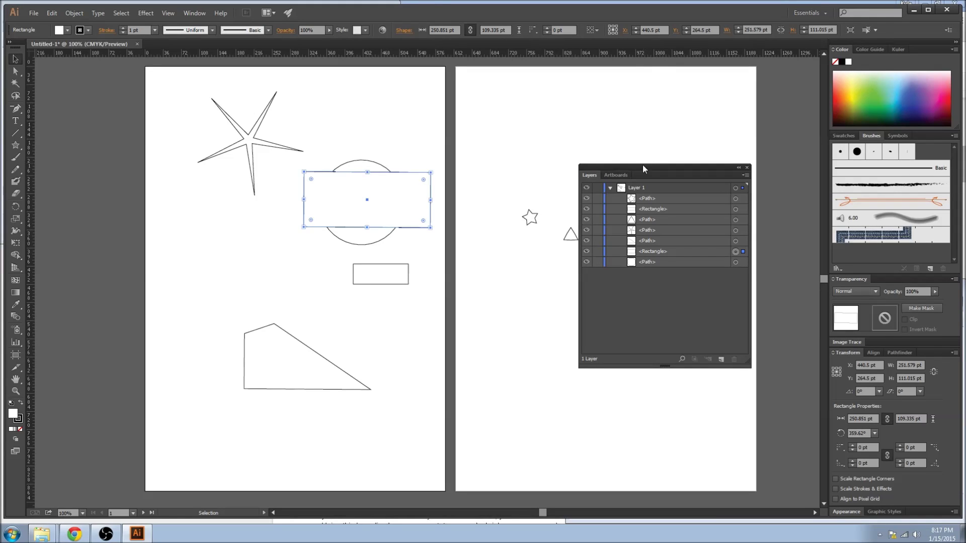
# Send the large rectangle to the back of the stacking order and bring it to the front again
pyautogui.rightClick(366, 202)
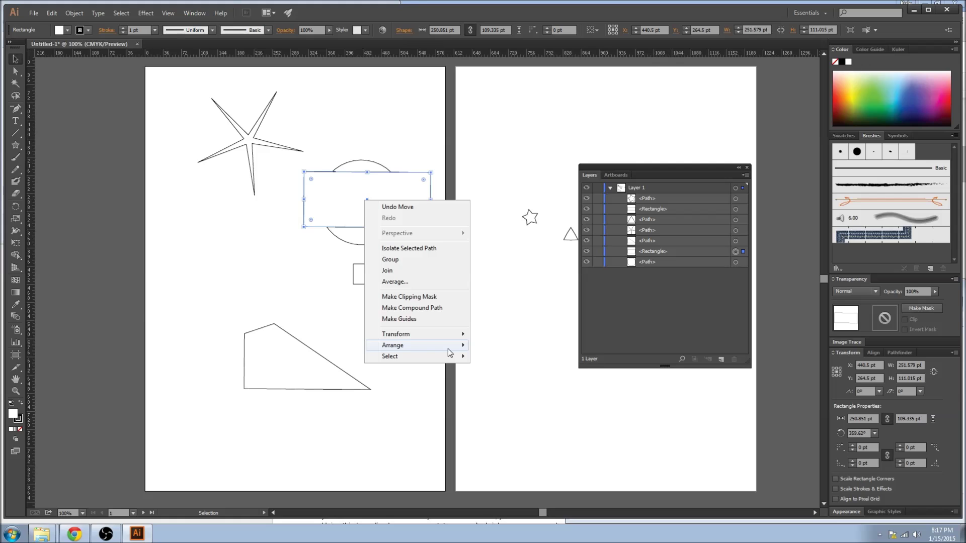
pyautogui.moveTo(449, 352)
pyautogui.click(487, 380)
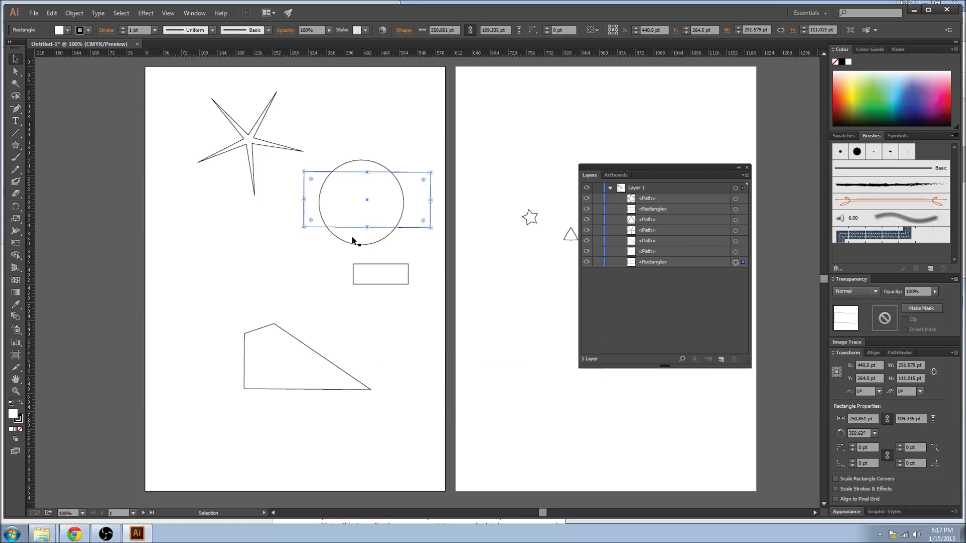
pyautogui.rightClick(306, 206)
pyautogui.moveTo(367, 352)
pyautogui.click(418, 342)
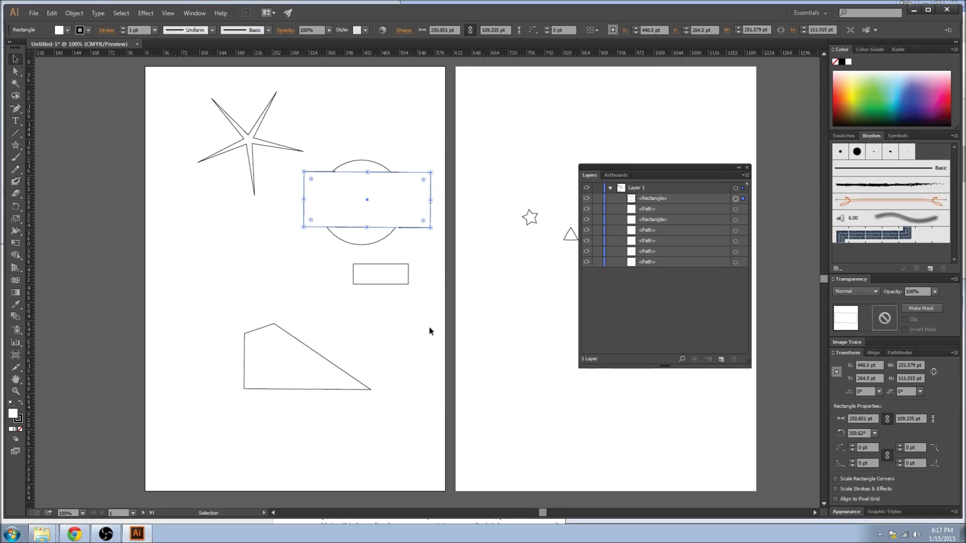
# Move the large rectangle to the polygon's lower left and slide the irregular four-sided shape up partly beneath it
pyautogui.moveTo(336, 213); pyautogui.dragTo(223, 250)
pyautogui.click(290, 308)
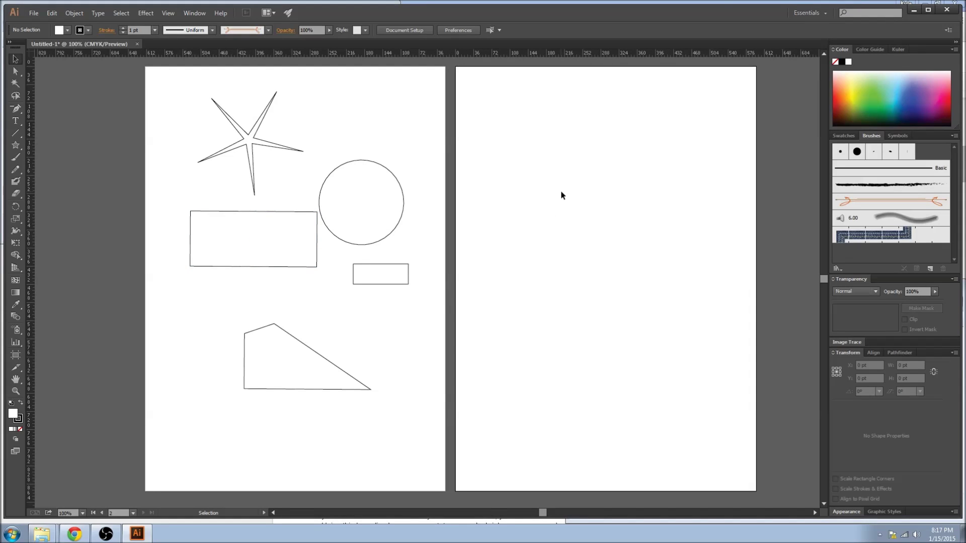
pyautogui.moveTo(291, 364); pyautogui.dragTo(292, 259)
pyautogui.click(408, 302)
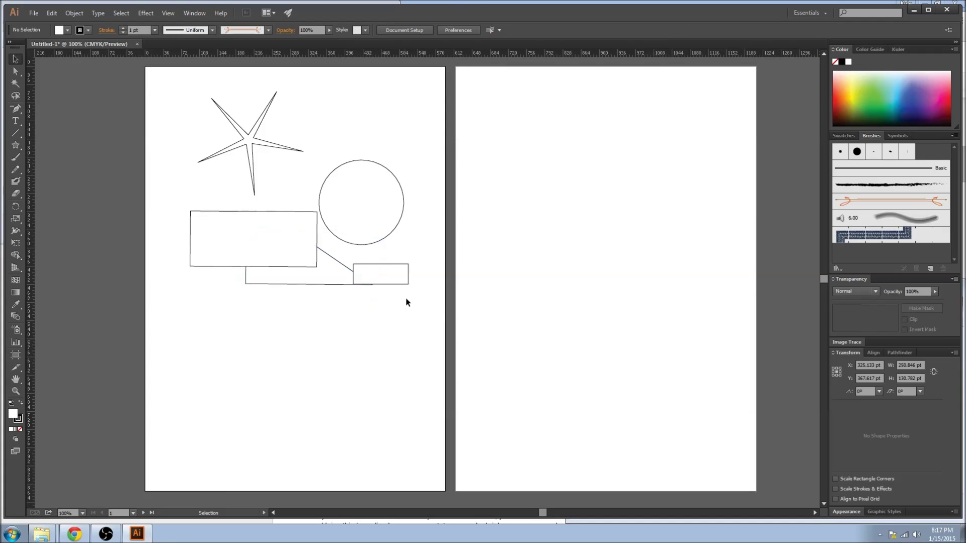
# Move the star down and right so it overlaps the round polygon and the large rectangle
pyautogui.click(250, 141)
pyautogui.moveTo(250, 141); pyautogui.dragTo(297, 184)
pyautogui.click(501, 230)
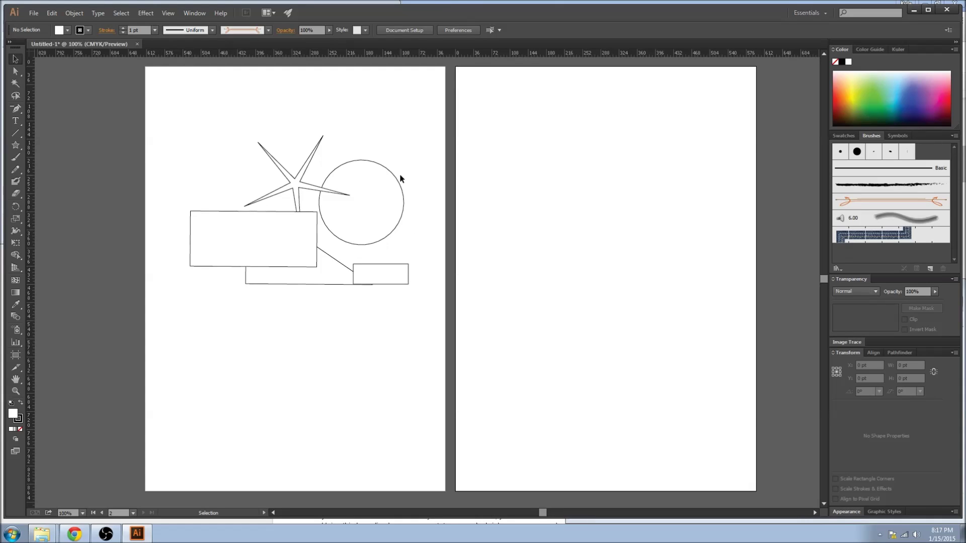
# Group all the shapes on the first artboard and move the group slightly left and down
pyautogui.moveTo(170, 116); pyautogui.dragTo(378, 328)
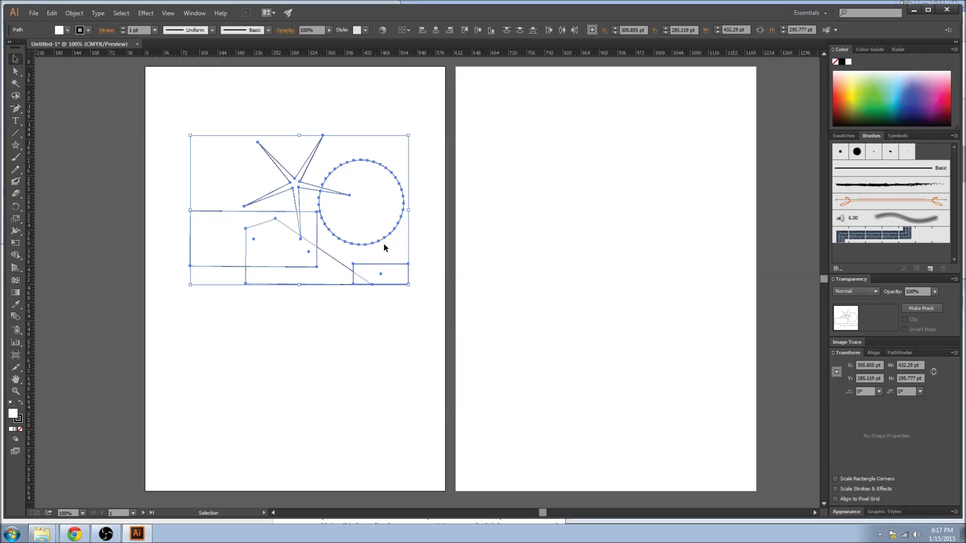
pyautogui.rightClick(242, 171)
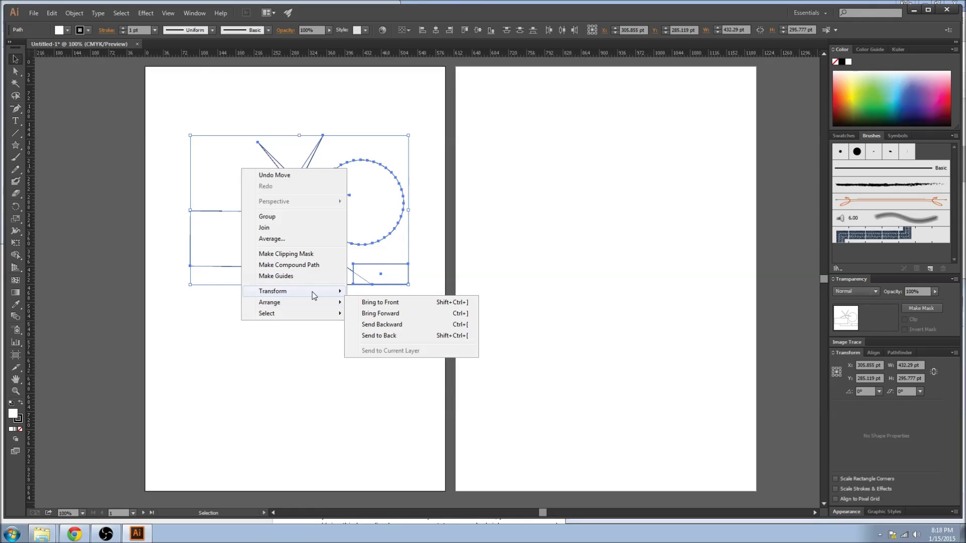
pyautogui.click(295, 215)
pyautogui.click(406, 186)
pyautogui.moveTo(398, 201)
pyautogui.mouseDown()
pyautogui.moveTo(377, 196)
pyautogui.moveTo(414, 250)
pyautogui.moveTo(375, 231)
pyautogui.moveTo(384, 203)
pyautogui.moveTo(366, 205)
pyautogui.moveTo(671, 218)
pyautogui.moveTo(298, 158)
pyautogui.moveTo(384, 195)
pyautogui.mouseUp()
pyautogui.moveTo(385, 195); pyautogui.dragTo(364, 200)
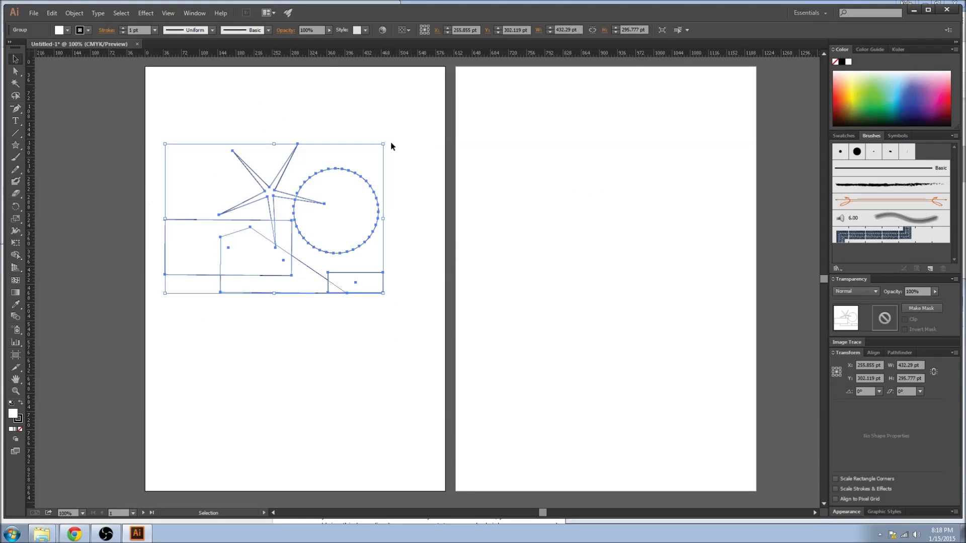
# Resize the group to about 455 by 262 pt with a slight clockwise rotation, and move it up and to the right
pyautogui.moveTo(384, 144); pyautogui.dragTo(395, 161)
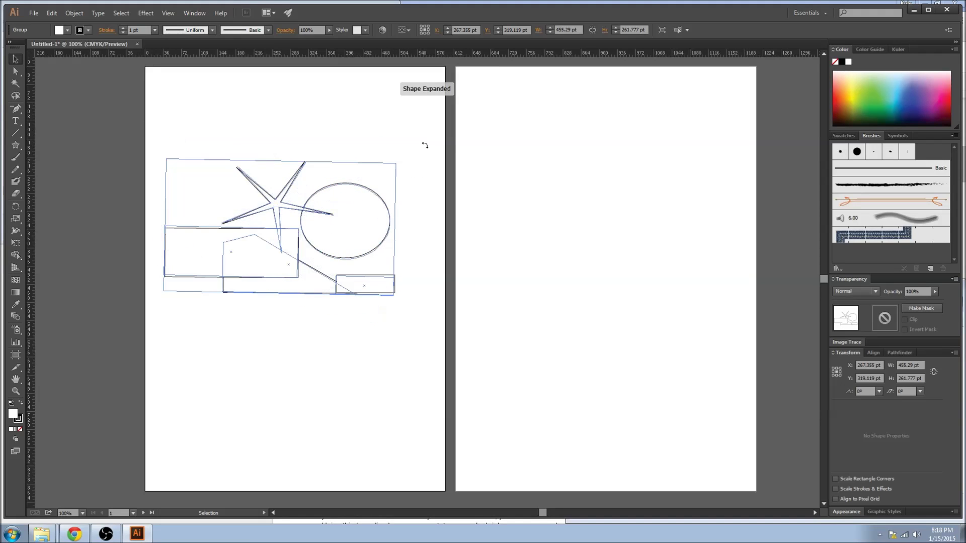
pyautogui.click(402, 162)
pyautogui.moveTo(334, 206); pyautogui.dragTo(389, 187)
pyautogui.click(358, 104)
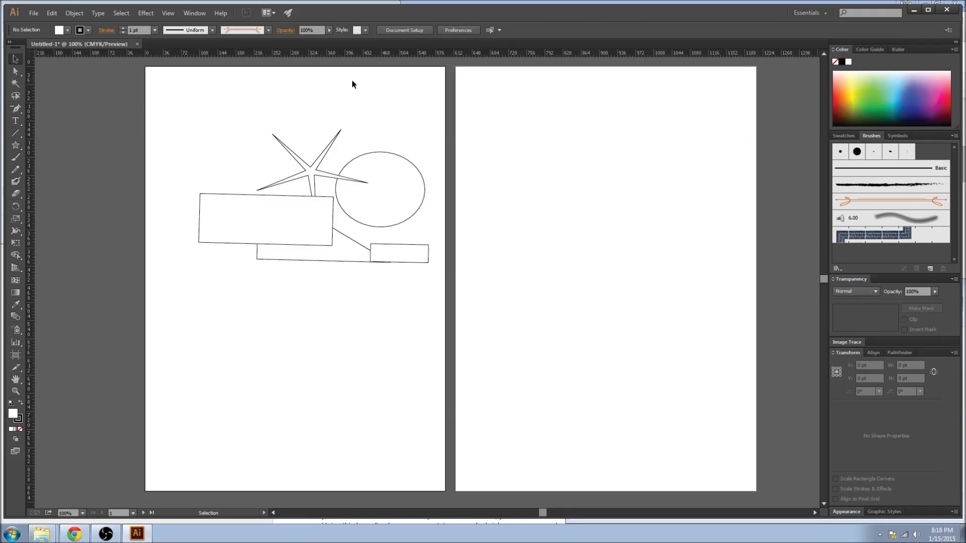
# Ungroup all the shapes on the first artboard
pyautogui.moveTo(159, 132); pyautogui.dragTo(470, 322)
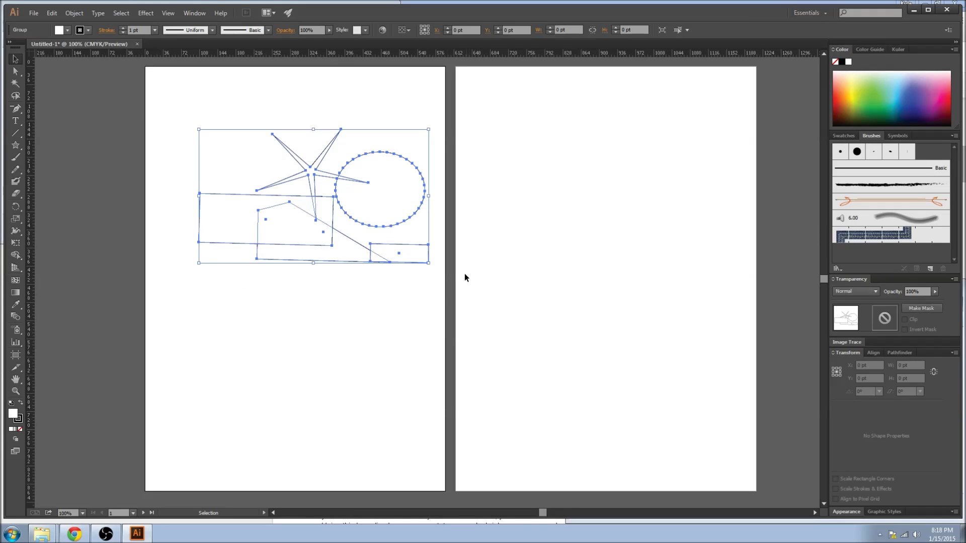
pyautogui.rightClick(404, 198)
pyautogui.click(436, 256)
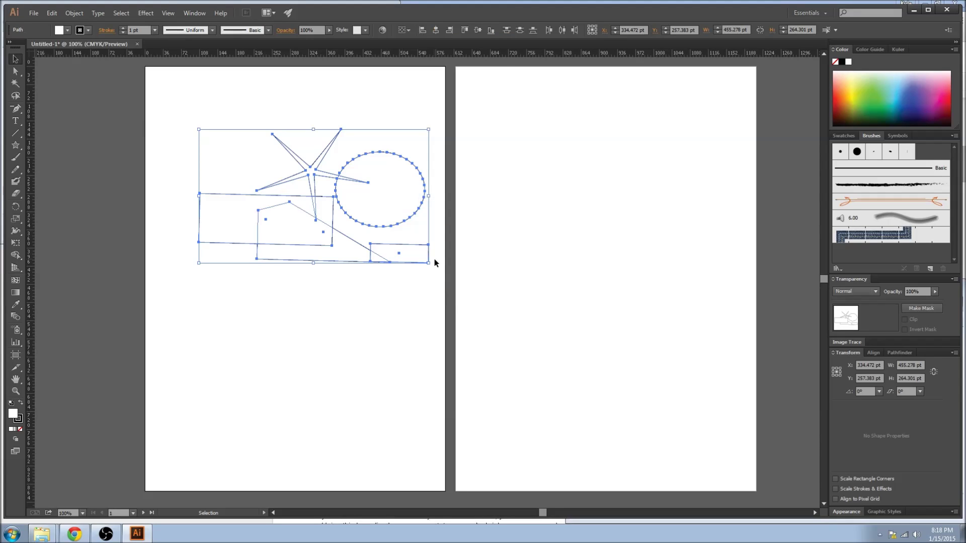
# Move the oval polygon on its own so it overlaps the star's right arm and the large rectangle's upper right corner
pyautogui.click(405, 191)
pyautogui.moveTo(406, 192); pyautogui.dragTo(360, 236)
pyautogui.moveTo(339, 215); pyautogui.dragTo(374, 189)
pyautogui.click(441, 287)
pyautogui.hotkey('ctrl', 'z')
pyautogui.hotkey('ctrl', 'z')
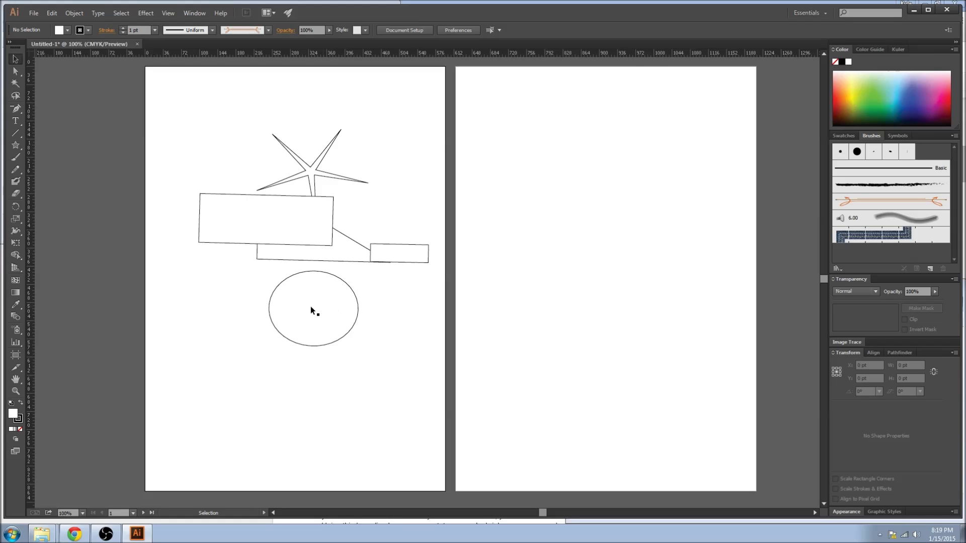
pyautogui.moveTo(301, 313); pyautogui.dragTo(341, 207)
# Select every shape on the first artboard and group them again
pyautogui.moveTo(442, 291); pyautogui.dragTo(176, 84)
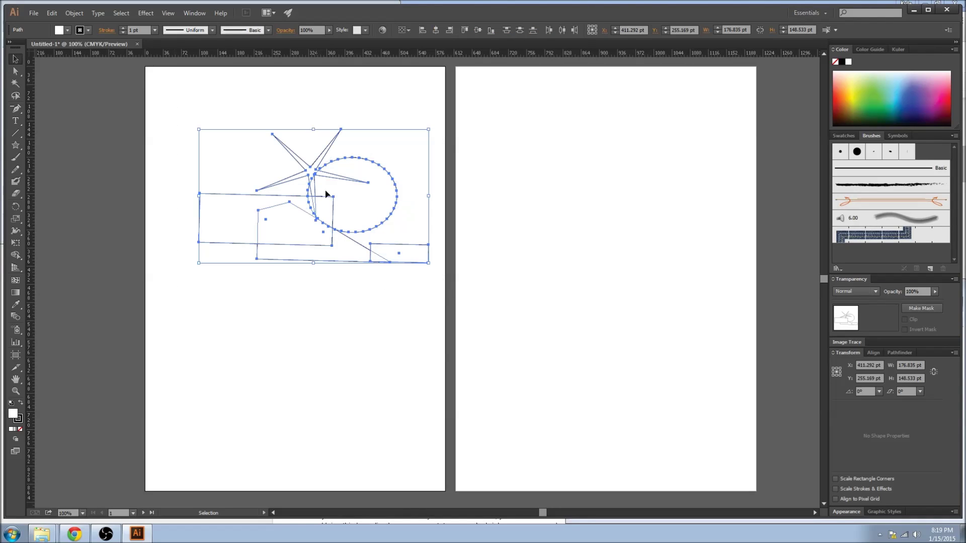
pyautogui.rightClick(350, 201)
pyautogui.click(374, 247)
pyautogui.click(334, 325)
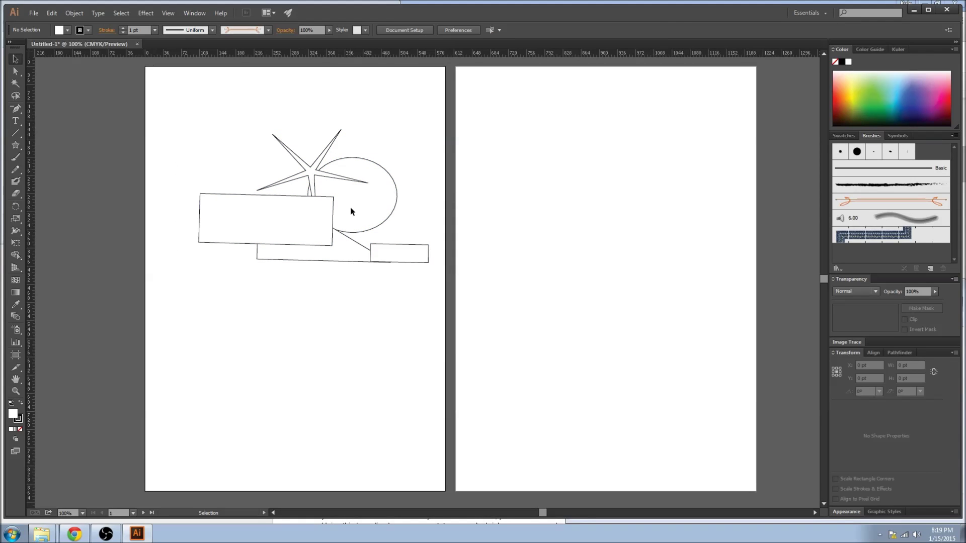
# Isolate the oval polygon inside the group, enlarge it to about 230 by 193 pt, and exit isolation mode
pyautogui.doubleClick(351, 208)
pyautogui.doubleClick(384, 198)
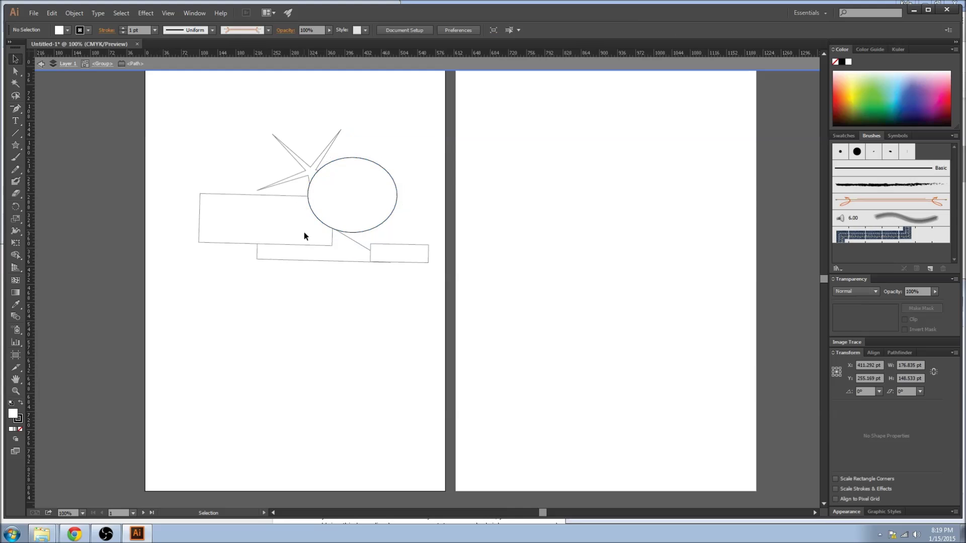
pyautogui.click(351, 205)
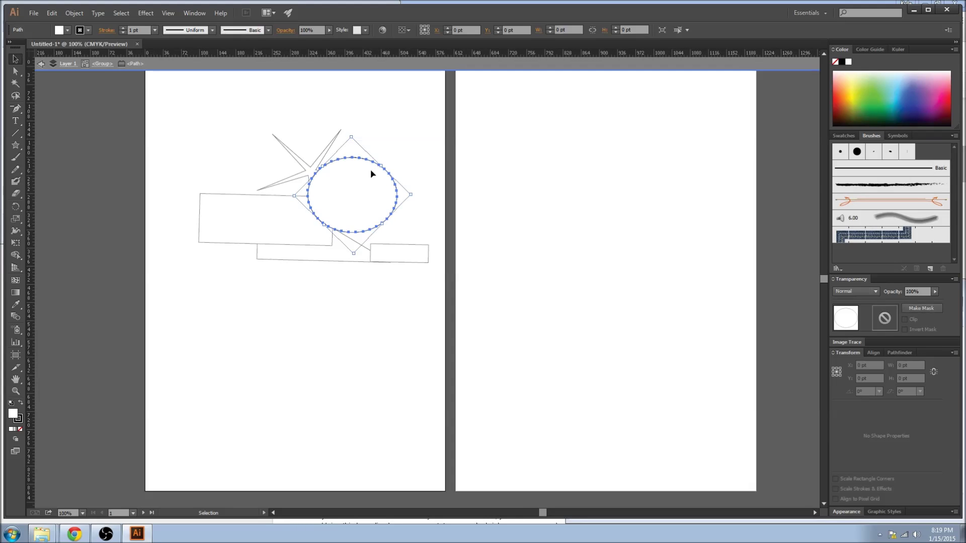
pyautogui.moveTo(351, 137); pyautogui.dragTo(351, 124)
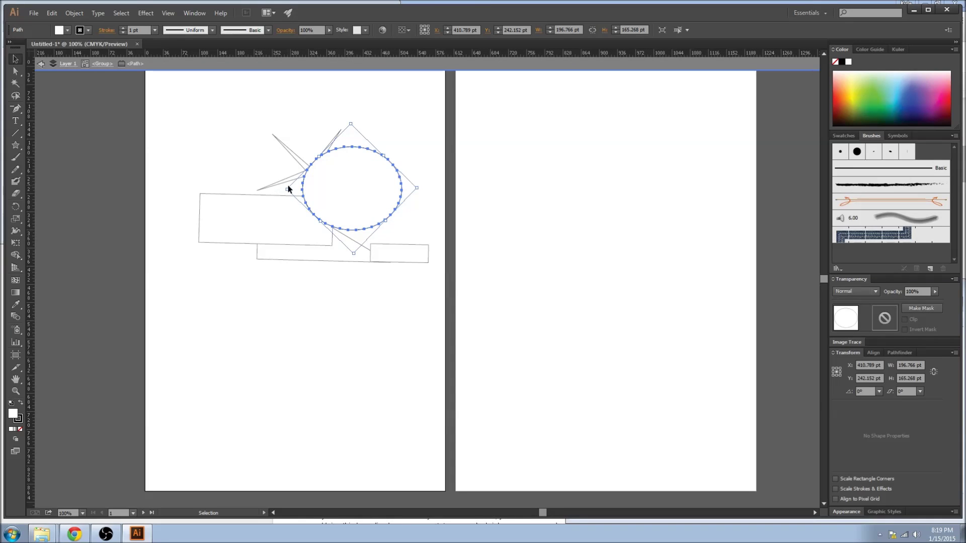
pyautogui.moveTo(291, 193); pyautogui.dragTo(267, 181)
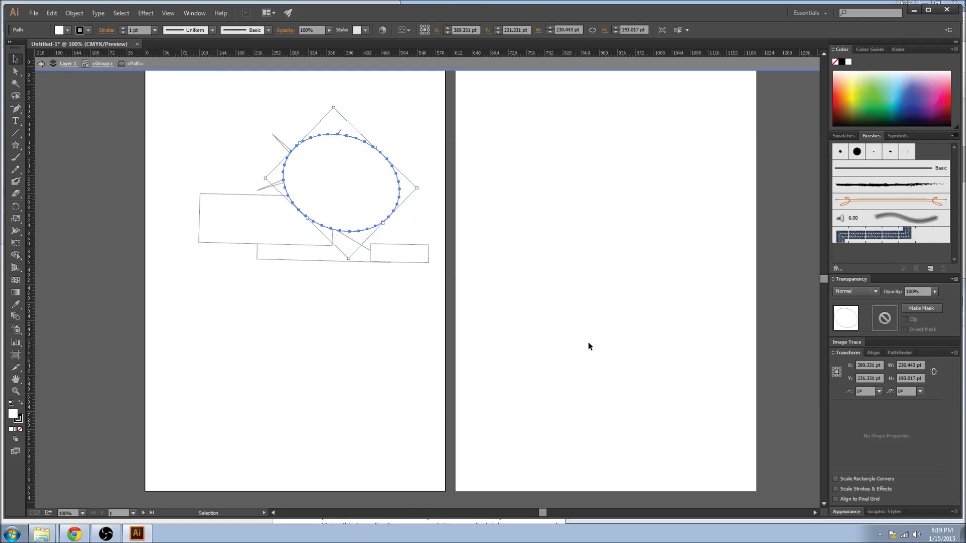
pyautogui.doubleClick(590, 362)
# Move the whole group slightly down and to the left on the first artboard
pyautogui.click(324, 215)
pyautogui.moveTo(361, 214); pyautogui.dragTo(382, 223)
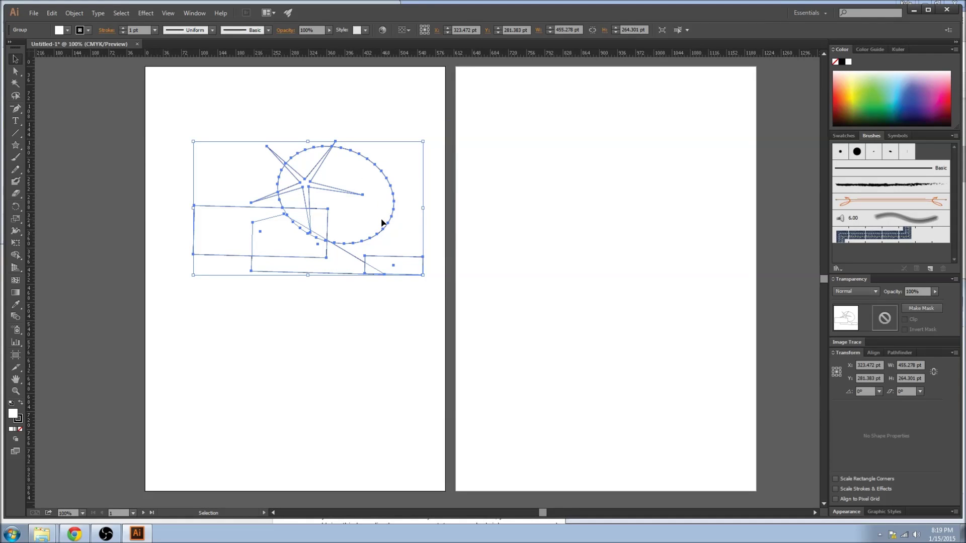
pyautogui.click(483, 252)
pyautogui.moveTo(332, 200); pyautogui.dragTo(348, 212)
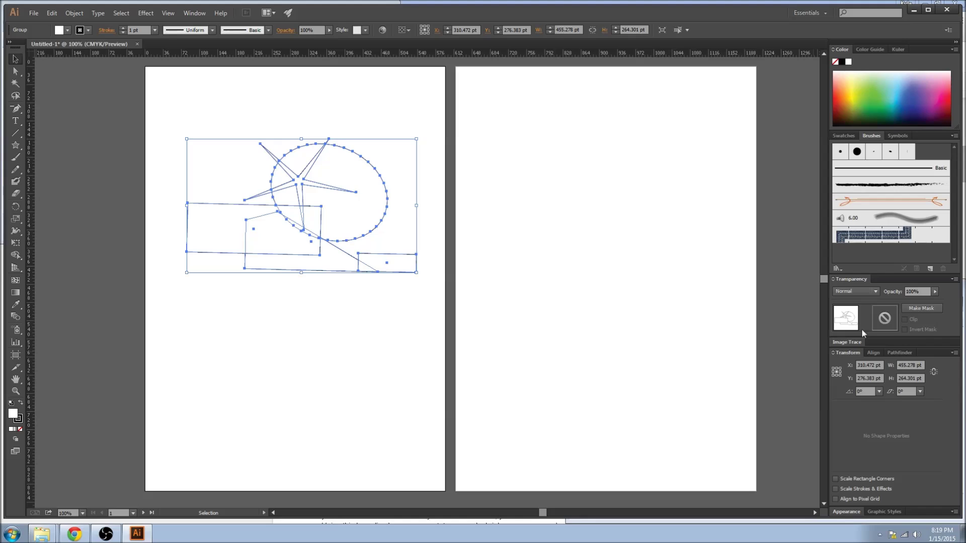
# Display the Pathfinder options as a floating panel over the second artboard
pyautogui.click(900, 353)
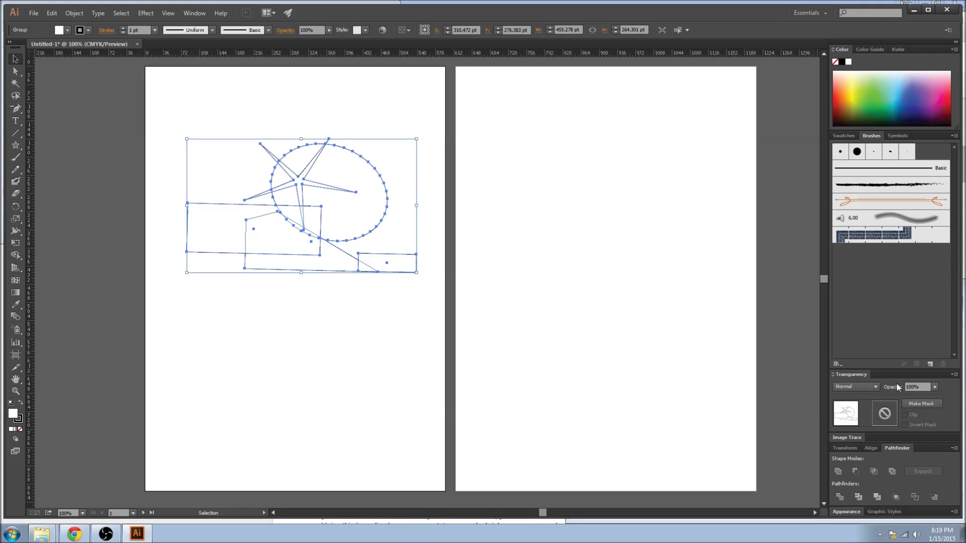
pyautogui.moveTo(905, 446); pyautogui.dragTo(637, 164)
pyautogui.click(194, 13)
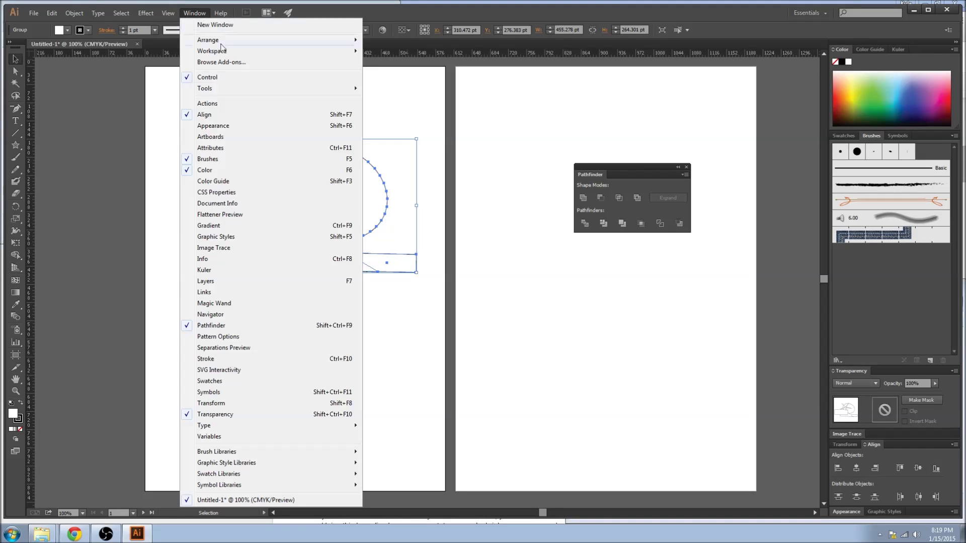
pyautogui.click(632, 276)
pyautogui.click(375, 178)
pyautogui.click(481, 292)
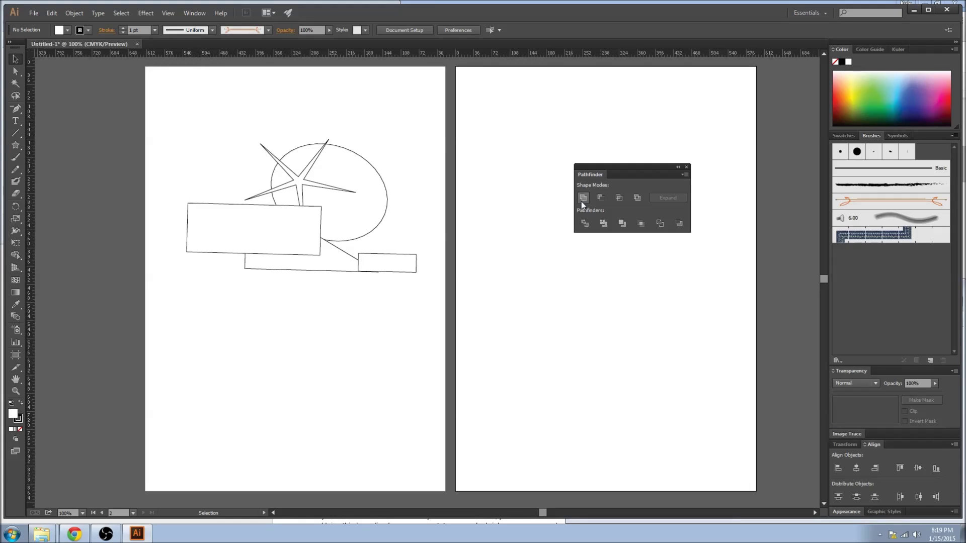
# Ungroup the shapes and move the oval and the large rectangle to the second artboard, with the rectangle overlapping the oval's right side
pyautogui.click(360, 210)
pyautogui.rightClick(368, 212)
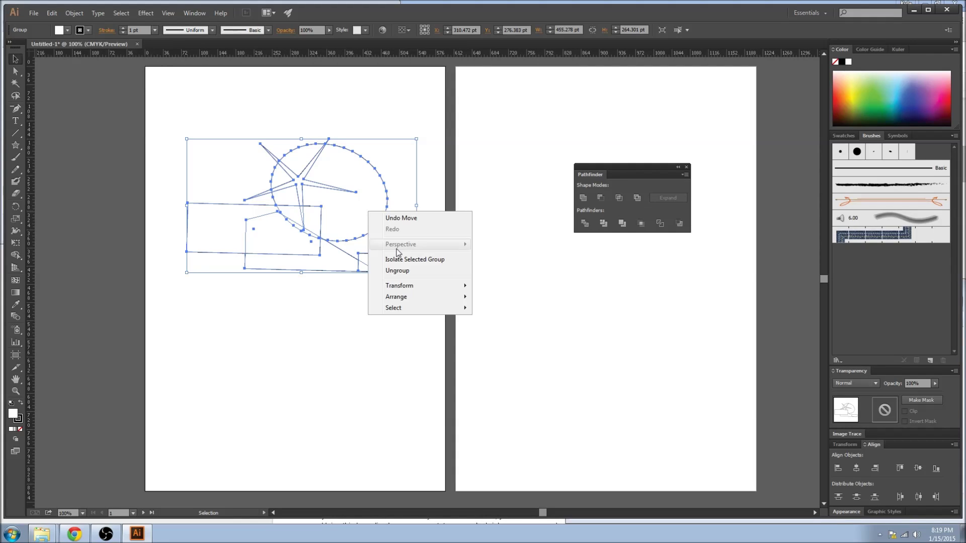
pyautogui.click(404, 270)
pyautogui.click(469, 235)
pyautogui.moveTo(355, 219); pyautogui.dragTo(567, 151)
pyautogui.moveTo(293, 228); pyautogui.dragTo(662, 141)
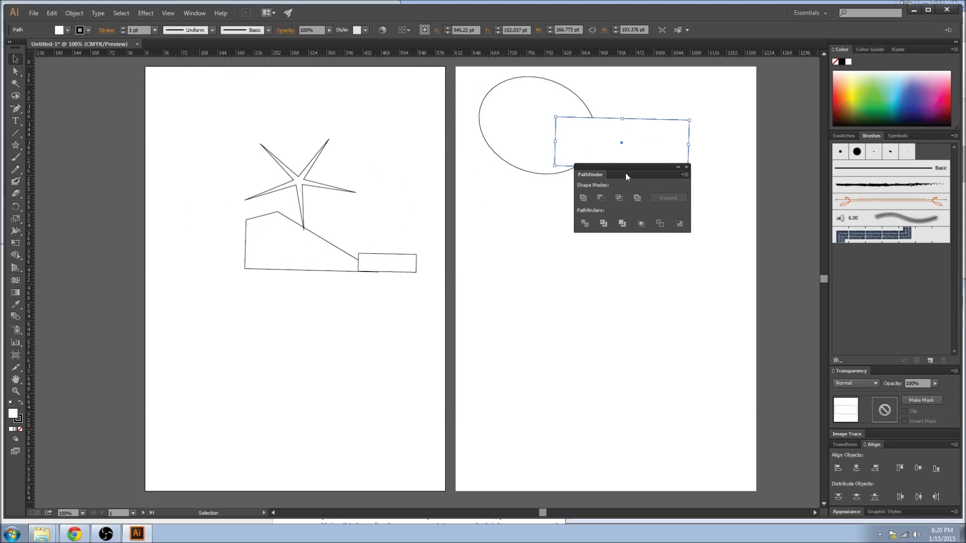
pyautogui.click(574, 172)
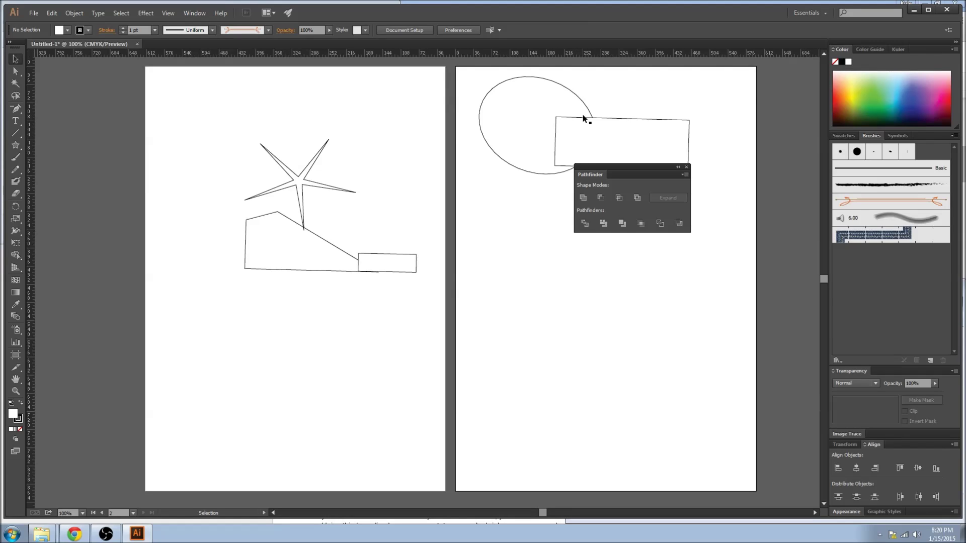
# Unite the oval and the large rectangle on the second artboard into one shape
pyautogui.click(596, 138)
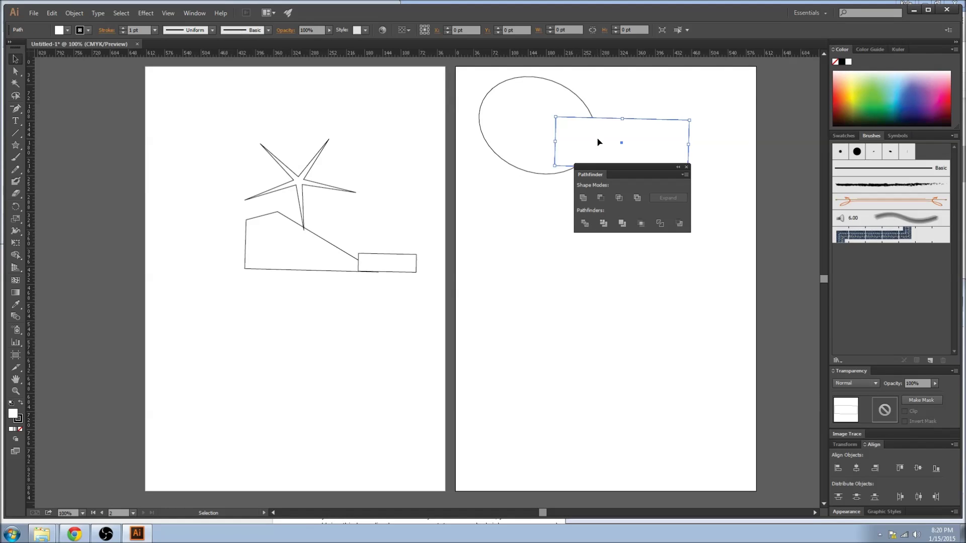
pyautogui.keyDown('shift'); pyautogui.click(500, 125); pyautogui.keyUp('shift')
pyautogui.click(584, 198)
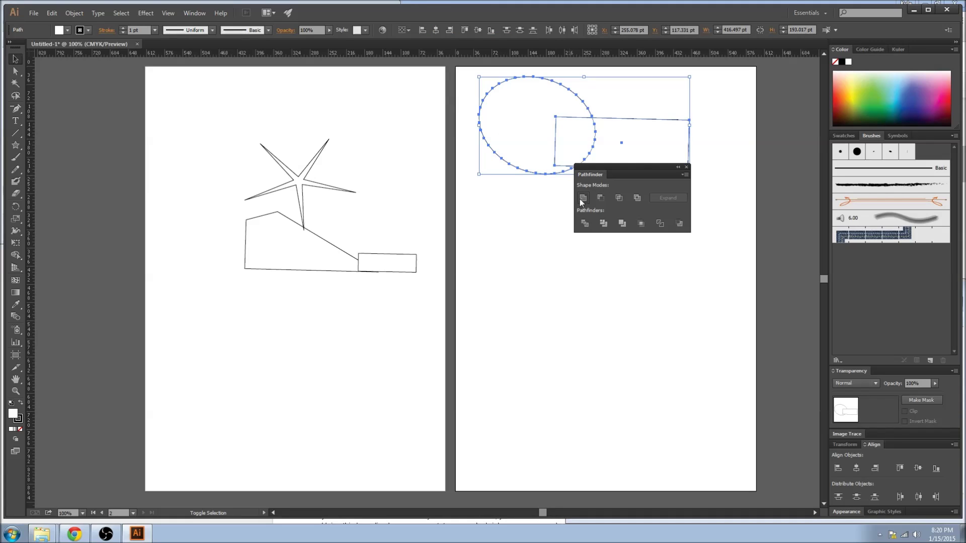
pyautogui.click(531, 258)
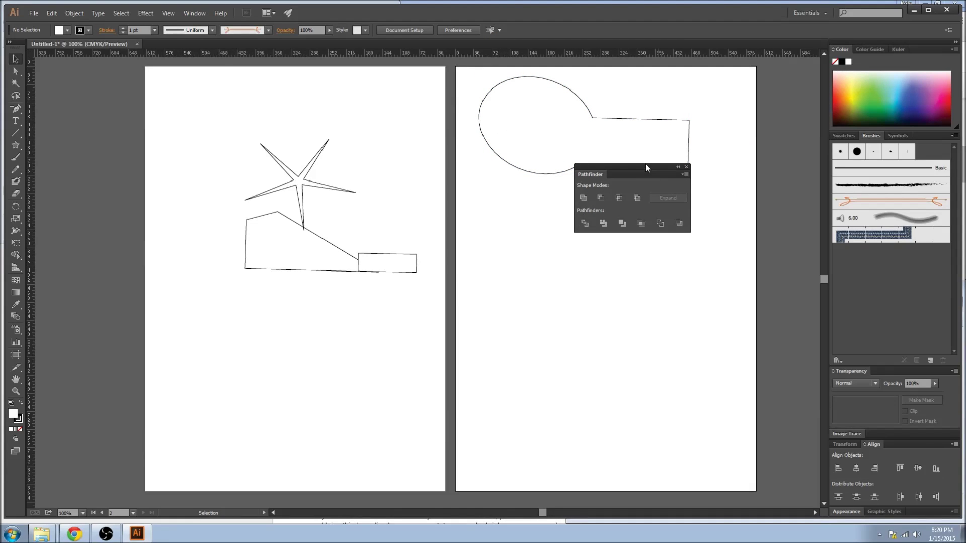
# Move the Pathfinder panel off the united shape, and shift the shape lower on the second artboard to inspect its outline
pyautogui.moveTo(646, 166); pyautogui.dragTo(432, 168)
pyautogui.press('z')
pyautogui.click(609, 144)
pyautogui.press('v')
pyautogui.click(406, 294)
pyautogui.moveTo(406, 295); pyautogui.dragTo(422, 380)
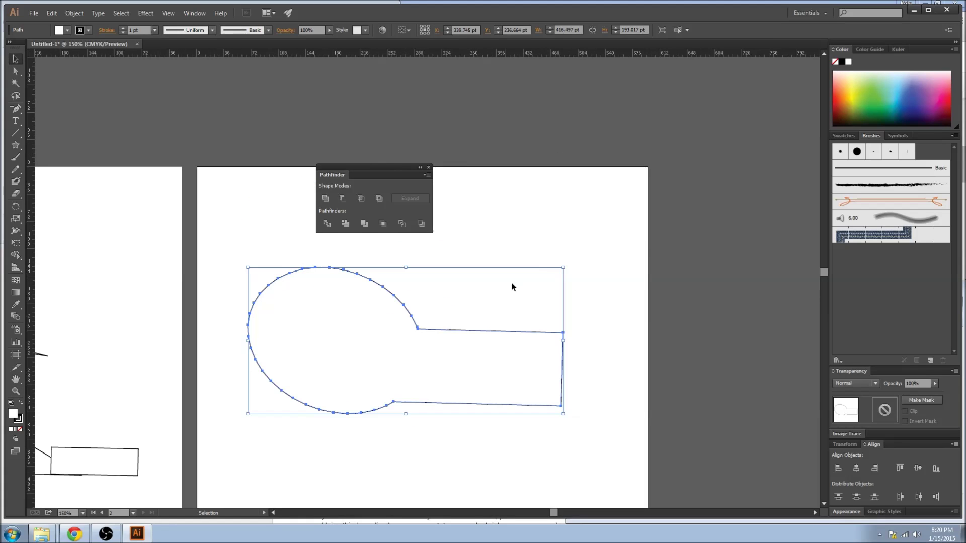
pyautogui.click(546, 240)
pyautogui.press('z')
pyautogui.keyDown('alt'); pyautogui.click(445, 325); pyautogui.keyUp('alt')
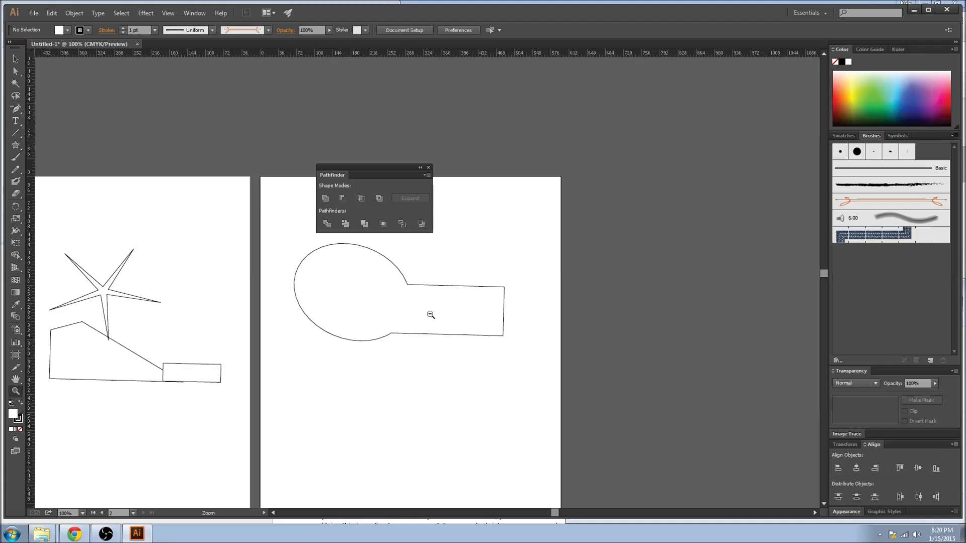
# Move the Pathfinder panel to the second artboard's upper-right corner, clear of the united shape
pyautogui.keyDown('alt'); pyautogui.click(396, 283); pyautogui.keyUp('alt')
pyautogui.press('v')
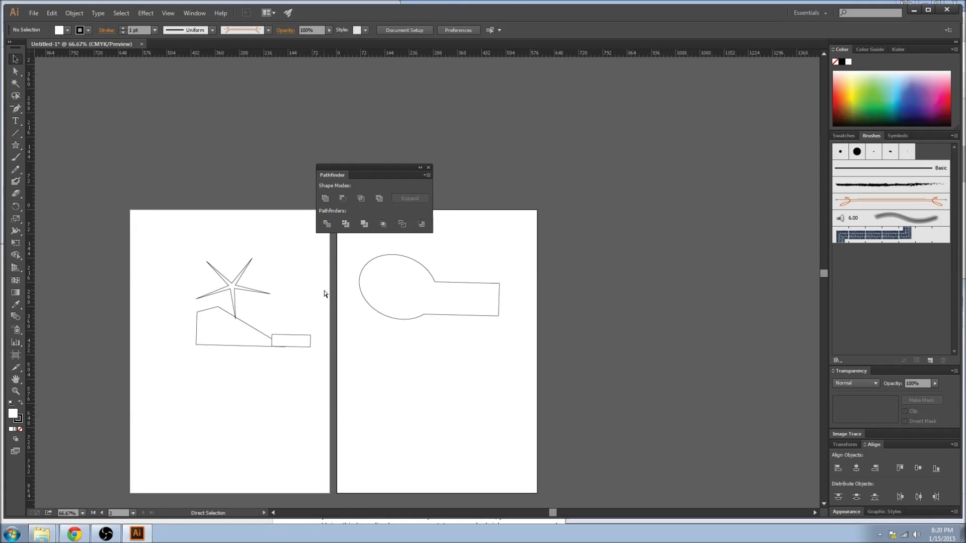
pyautogui.hotkey('ctrl', '1')
pyautogui.moveTo(365, 174); pyautogui.dragTo(539, 106)
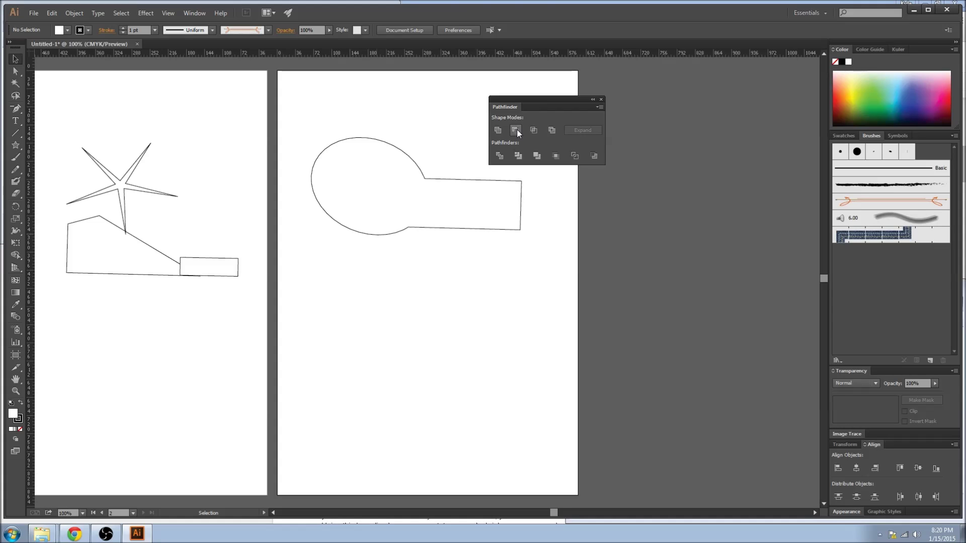
# Move the four-sided polygon below the united shape on the second artboard and enlarge it to about 384 × 188 pt
pyautogui.moveTo(126, 268); pyautogui.dragTo(381, 308)
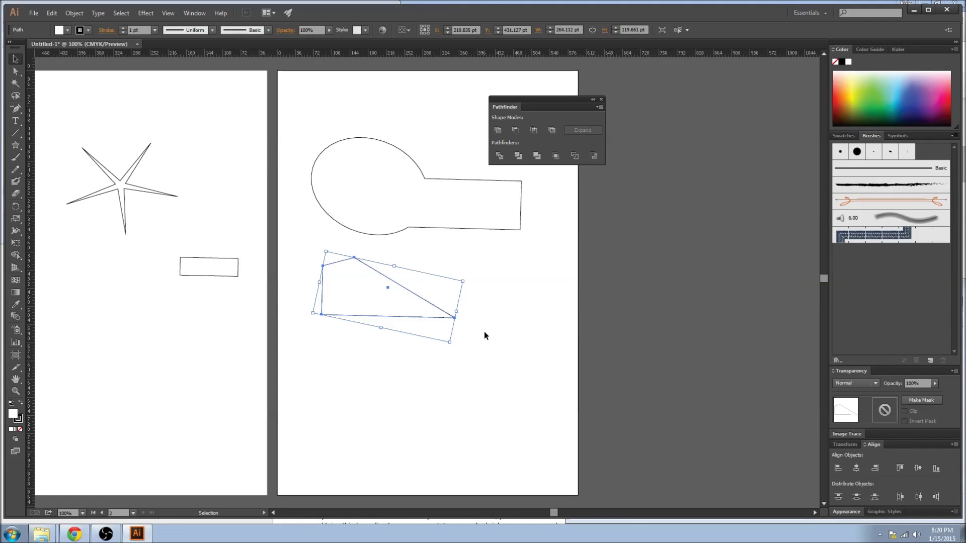
pyautogui.moveTo(450, 343); pyautogui.dragTo(491, 394)
pyautogui.click(413, 262)
# Place the small rectangle inside the polygon, cut it out with Minus Front, and shift the resulting shape slightly right
pyautogui.moveTo(230, 269); pyautogui.dragTo(410, 311)
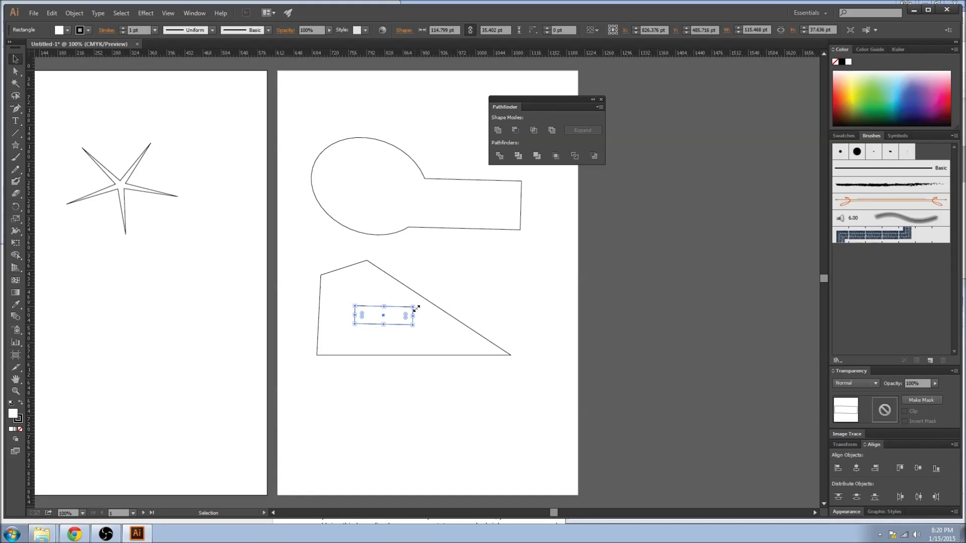
pyautogui.keyDown('shift'); pyautogui.click(356, 283); pyautogui.keyUp('shift')
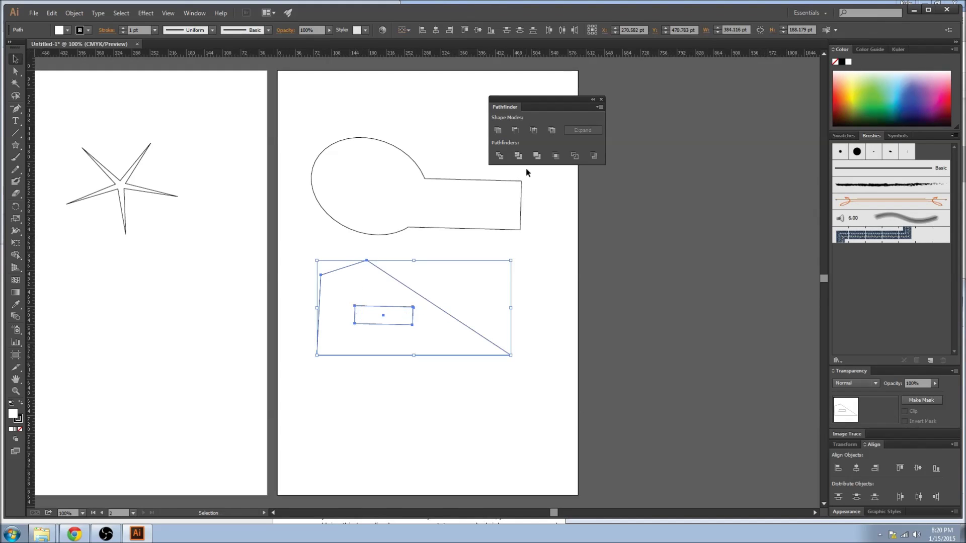
pyautogui.click(517, 130)
pyautogui.click(468, 304)
pyautogui.moveTo(431, 327); pyautogui.dragTo(460, 327)
pyautogui.click(486, 262)
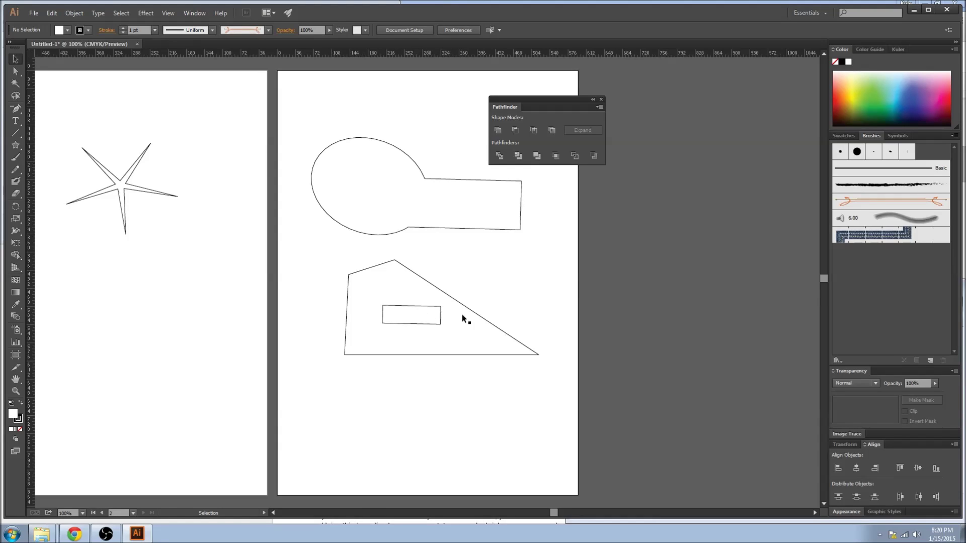
# Reshape the polygon's rectangular hole by pulling its lower-right, upper-left and lower-left anchor points outward
pyautogui.click(439, 324)
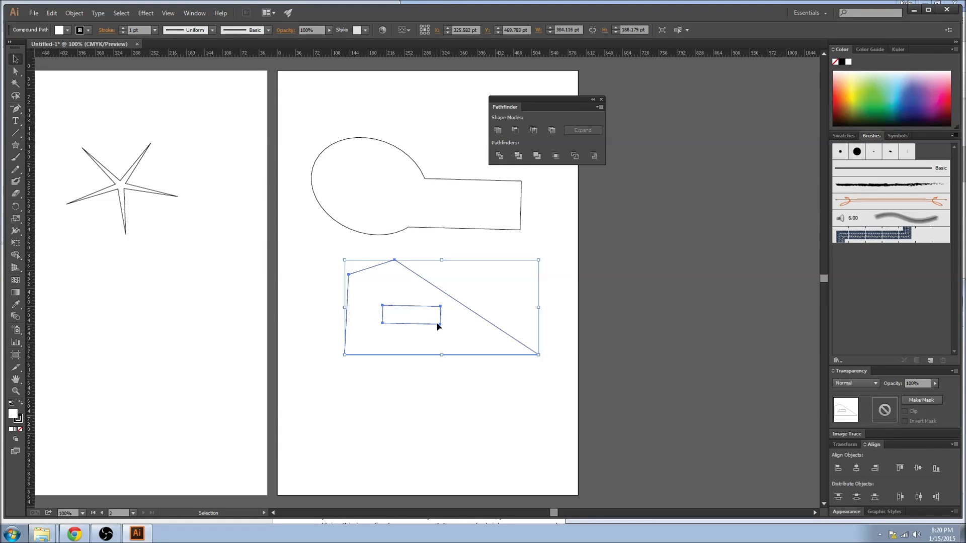
pyautogui.press('a')
pyautogui.moveTo(441, 325); pyautogui.dragTo(462, 349)
pyautogui.click(441, 333)
pyautogui.click(382, 315)
pyautogui.moveTo(382, 314); pyautogui.dragTo(362, 290)
pyautogui.moveTo(383, 331); pyautogui.dragTo(365, 345)
pyautogui.click(551, 217)
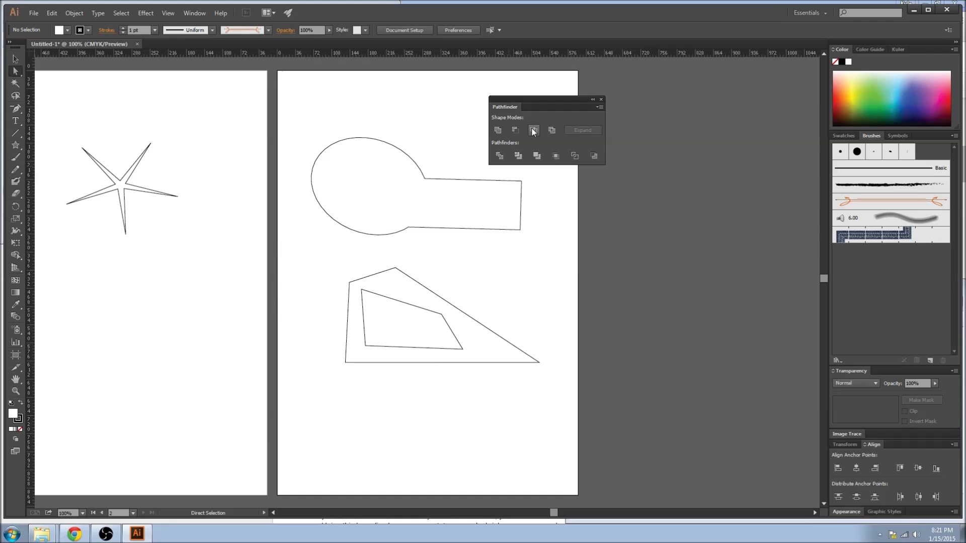
# Undo the hole's reshaping, the subtraction and the small rectangle's move onto the second artboard
pyautogui.hotkey('ctrl', 'z')
pyautogui.hotkey('ctrl', 'z')
pyautogui.hotkey('ctrl', 'z')
pyautogui.hotkey('ctrl', 'z')
pyautogui.hotkey('ctrl', 'z')
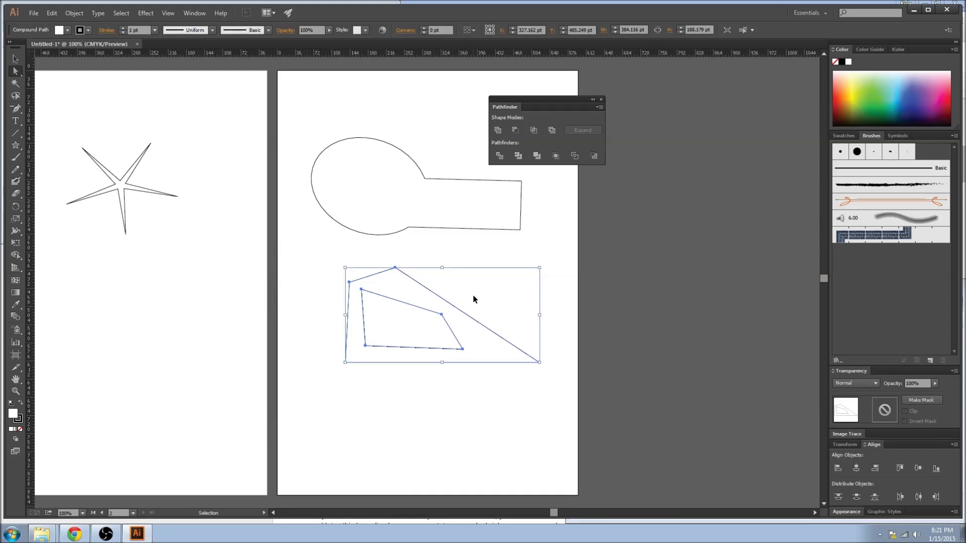
pyautogui.hotkey('ctrl', 'z')
pyautogui.hotkey('ctrl', 'z')
pyautogui.hotkey('ctrl', 'z')
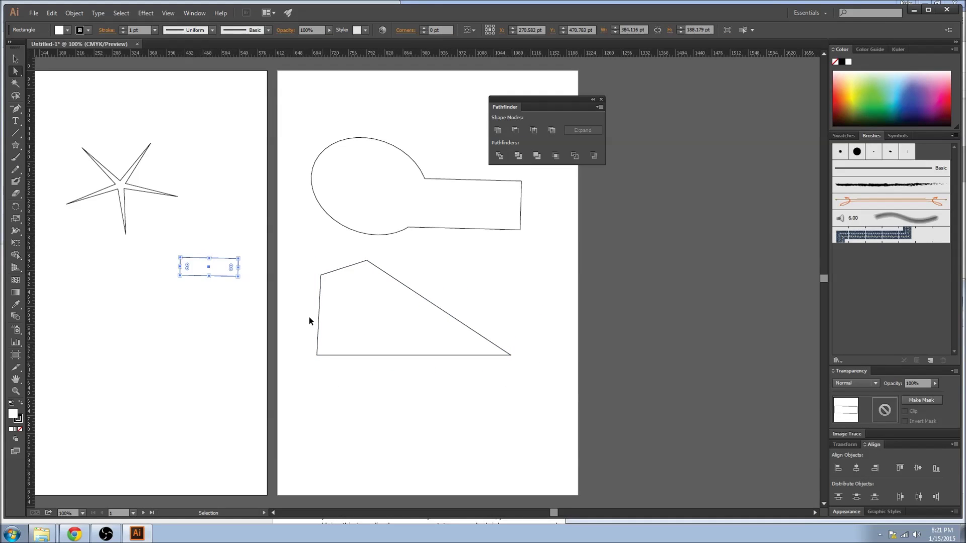
# Move the small rectangle to the second artboard, enlarge it to about 229 × 160 pt, and overlap the polygon's right end
pyautogui.moveTo(218, 267); pyautogui.dragTo(417, 404)
pyautogui.press('v')
pyautogui.moveTo(417, 402); pyautogui.dragTo(477, 339)
pyautogui.moveTo(438, 384); pyautogui.dragTo(517, 330)
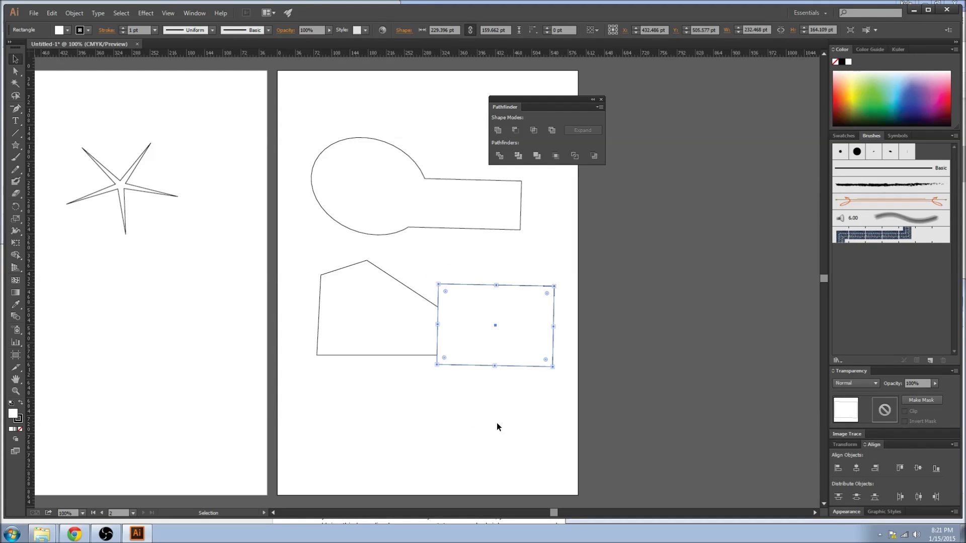
# Try Intersect on the polygon and the enlarged rectangle to keep only their overlap, and undo it
pyautogui.click(497, 425)
pyautogui.click(499, 328)
pyautogui.keyDown('shift'); pyautogui.click(439, 334); pyautogui.keyUp('shift')
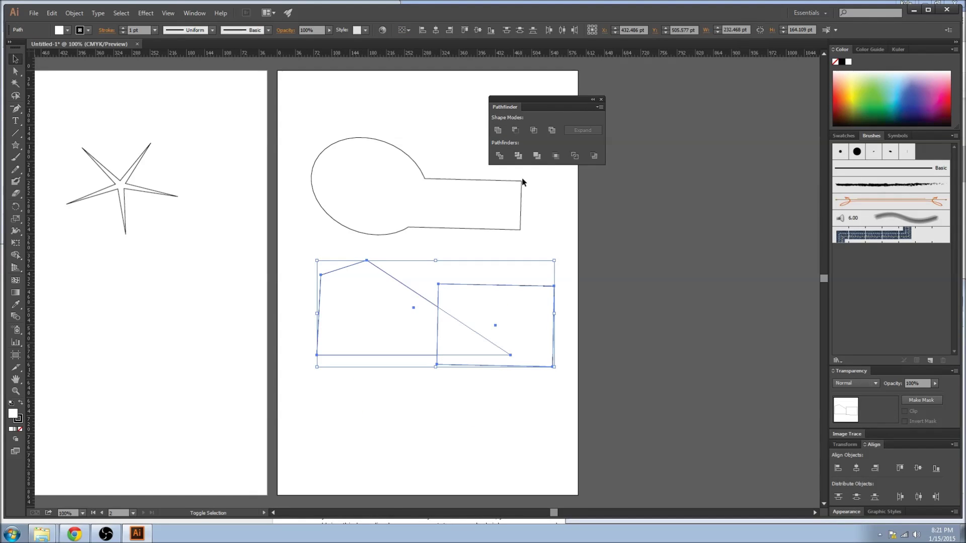
pyautogui.click(530, 132)
pyautogui.click(512, 239)
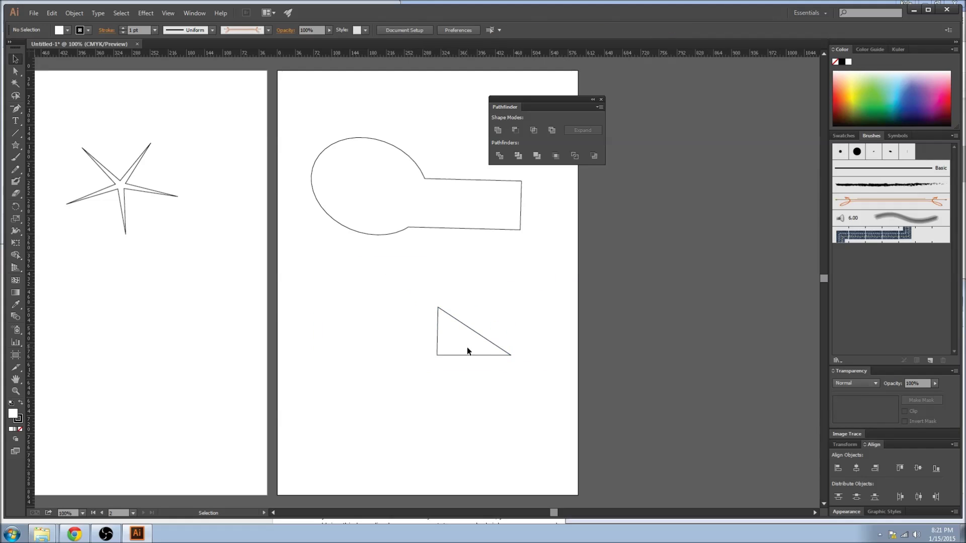
pyautogui.click(465, 346)
pyautogui.hotkey('ctrl', 'z')
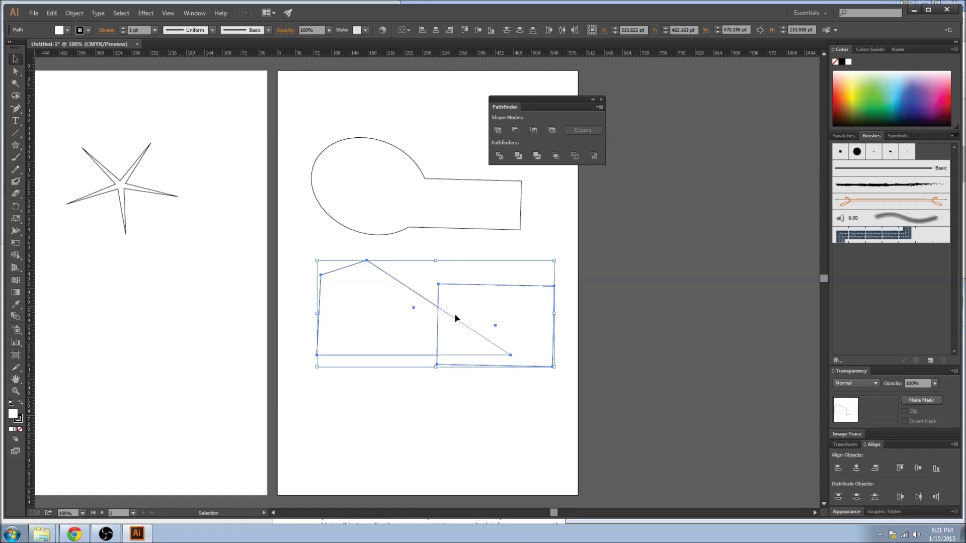
# Repeat the Intersect on both shapes and move the remaining triangle up and left, and undo these changes
pyautogui.click(530, 133)
pyautogui.click(455, 351)
pyautogui.moveTo(455, 351); pyautogui.dragTo(445, 315)
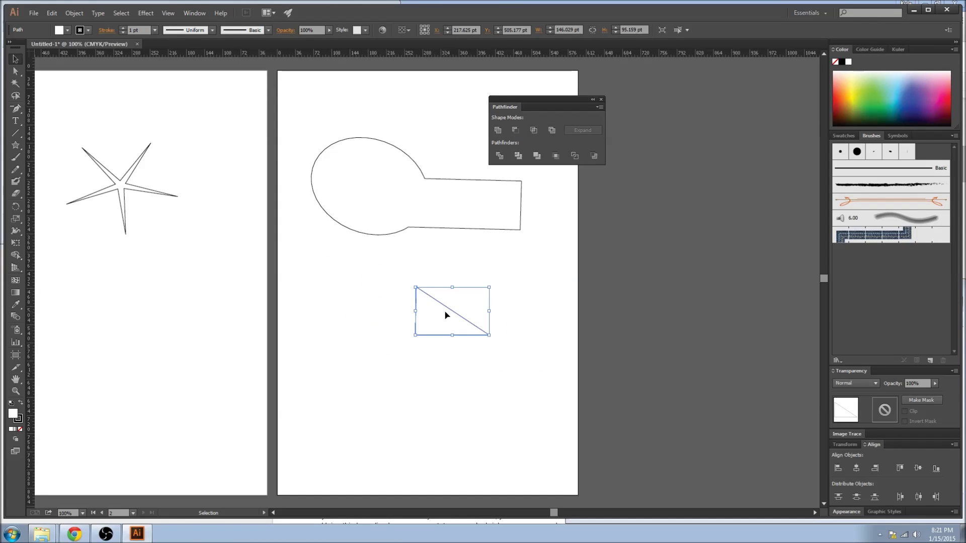
pyautogui.hotkey('ctrl', 'z')
pyautogui.hotkey('ctrl', 'z')
pyautogui.hotkey('ctrl', 'z')
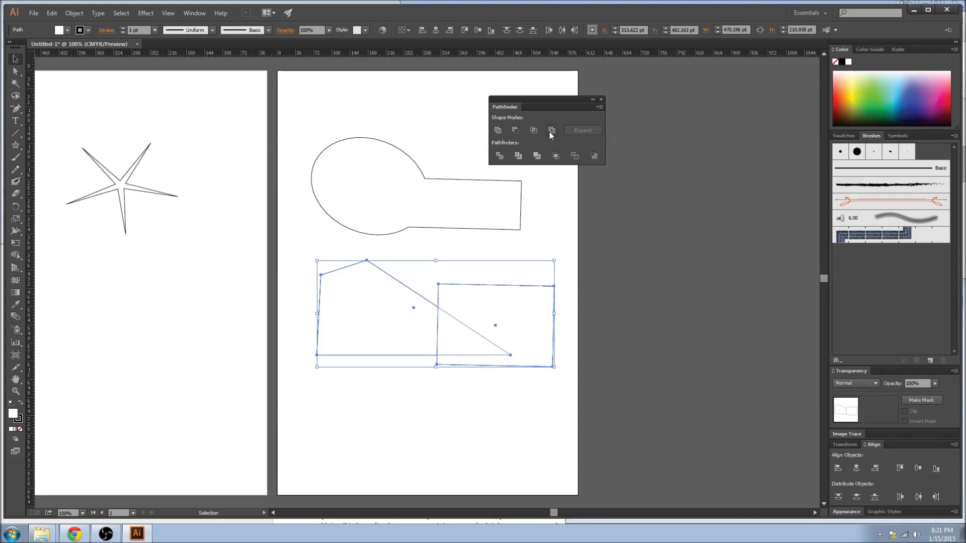
# Exclude the overlap between the polygon and the rectangle with Pathfinder, and select the result to inspect its parts
pyautogui.click(550, 131)
pyautogui.click(558, 244)
pyautogui.click(496, 316)
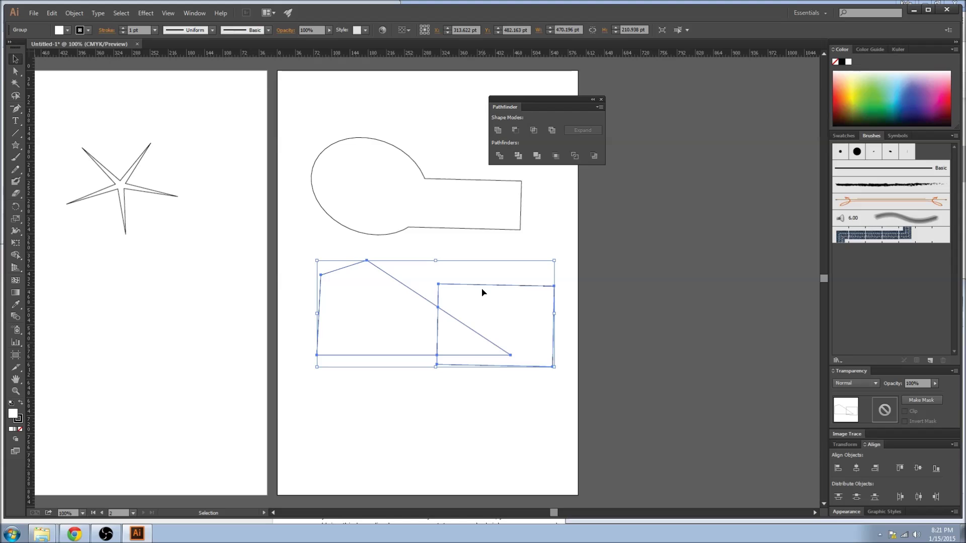
pyautogui.click(491, 438)
pyautogui.click(478, 304)
pyautogui.click(466, 335)
pyautogui.click(410, 286)
pyautogui.click(458, 235)
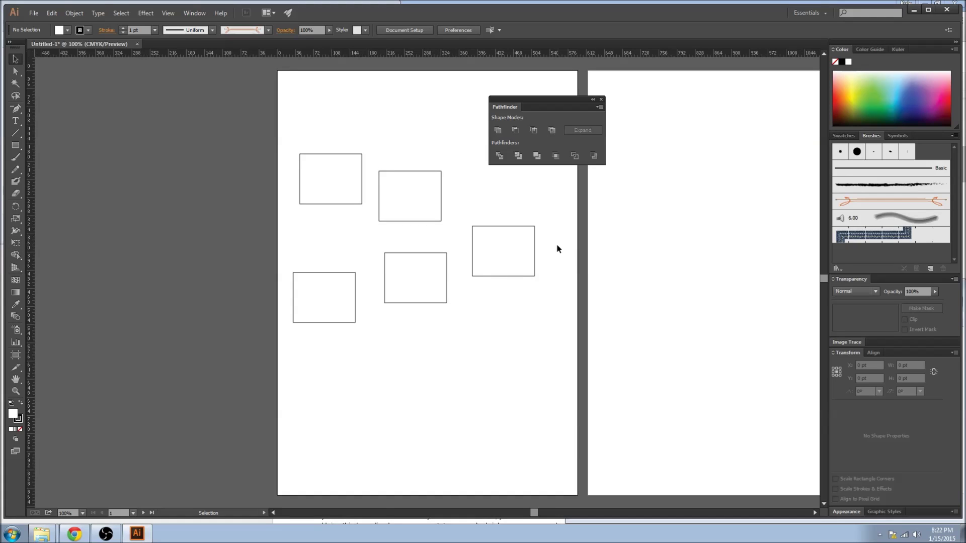
# Arrange the five 123 × 99 pt rectangles on the first artboard so they overlap in one connected chain
pyautogui.moveTo(511, 248); pyautogui.dragTo(466, 299)
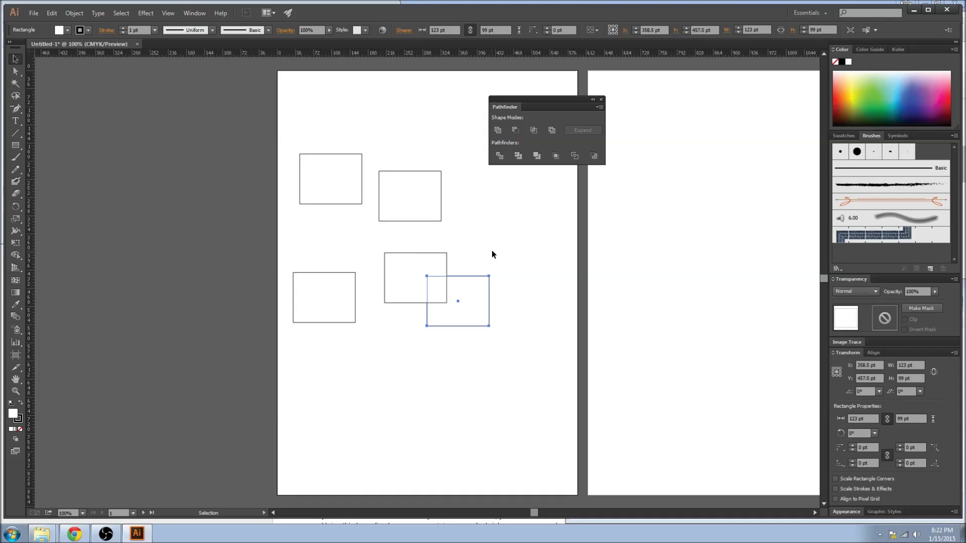
pyautogui.click(491, 255)
pyautogui.moveTo(398, 201); pyautogui.dragTo(377, 256)
pyautogui.moveTo(343, 187); pyautogui.dragTo(450, 220)
pyautogui.moveTo(301, 301); pyautogui.dragTo(487, 280)
pyautogui.click(556, 244)
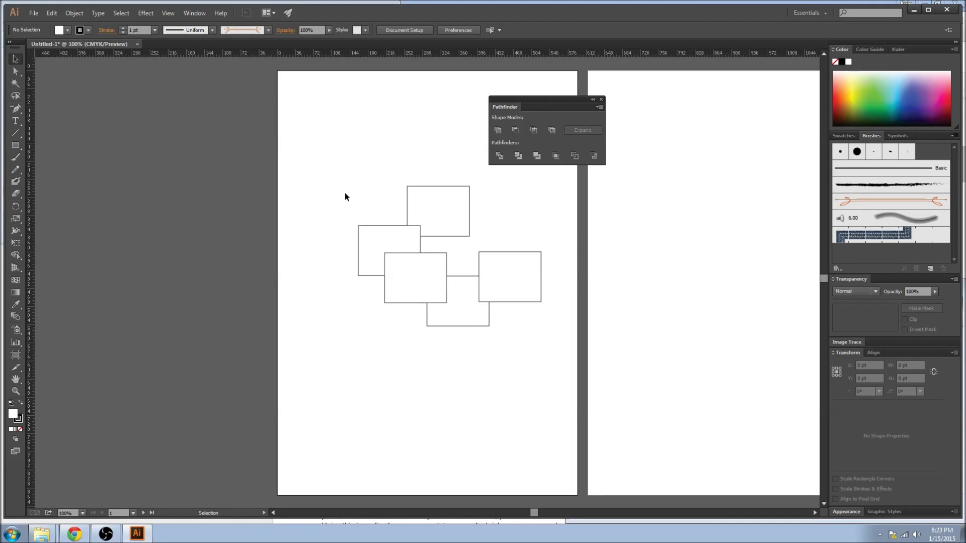
# Close the Pathfinder panel and merge all five overlapping rectangles into one shape with the Shape Builder tool
pyautogui.click(600, 100)
pyautogui.hotkey('ctrl', 'a')
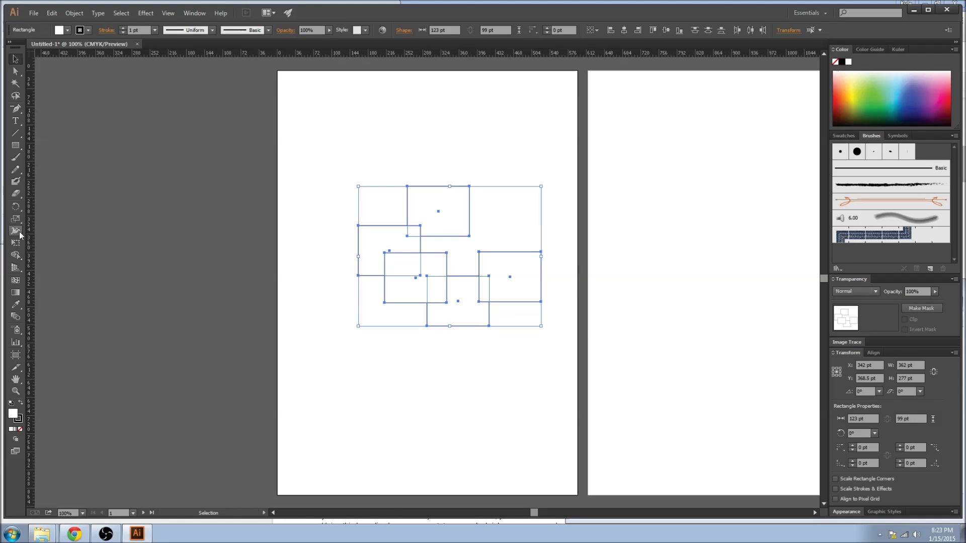
pyautogui.click(16, 255)
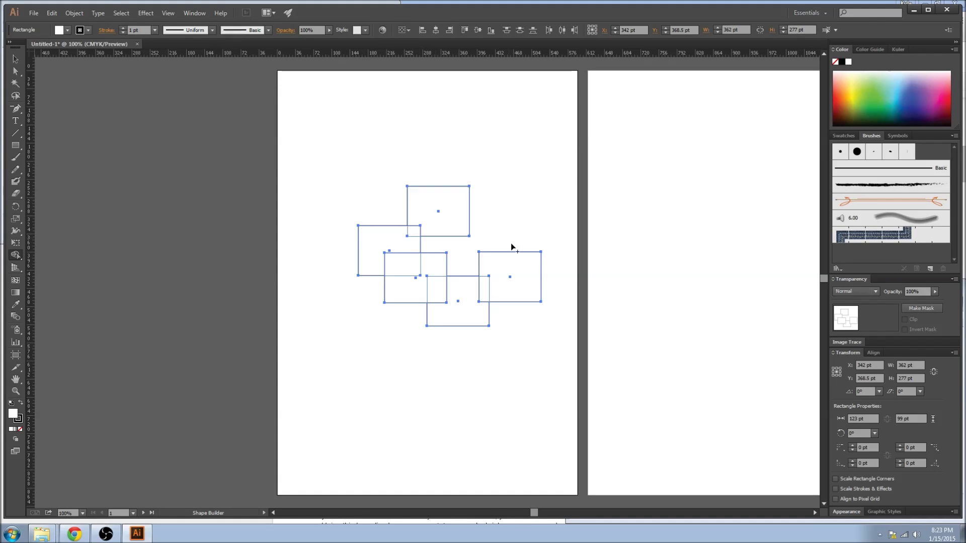
pyautogui.click(523, 292)
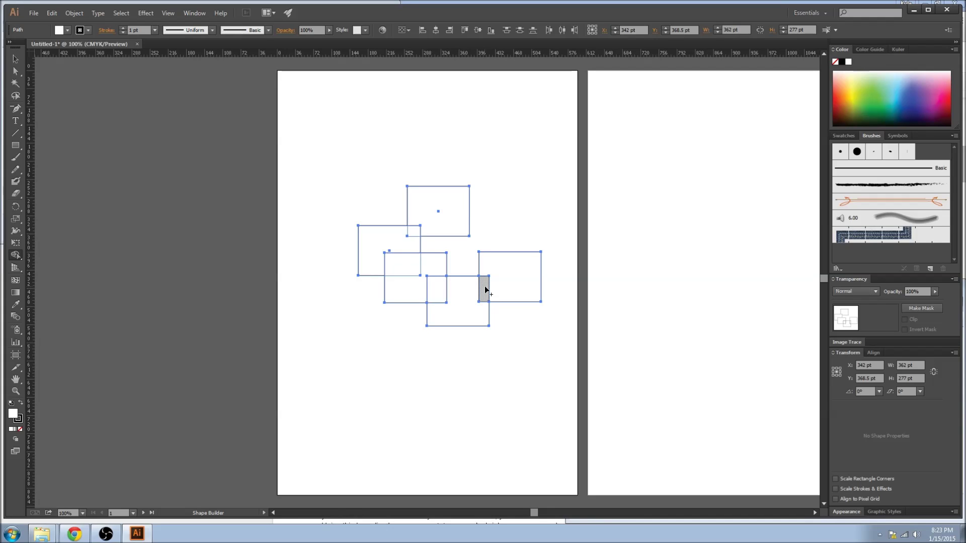
pyautogui.moveTo(521, 270)
pyautogui.mouseDown()
pyautogui.moveTo(471, 303)
pyautogui.moveTo(430, 287)
pyautogui.moveTo(382, 244)
pyautogui.moveTo(437, 215)
pyautogui.moveTo(430, 151)
pyautogui.moveTo(464, 219)
pyautogui.mouseUp()
# Resize the merged shape to about 337 × 298 pt and position it near the middle of the first artboard's upper half
pyautogui.press('v')
pyautogui.click(509, 159)
pyautogui.click(468, 191)
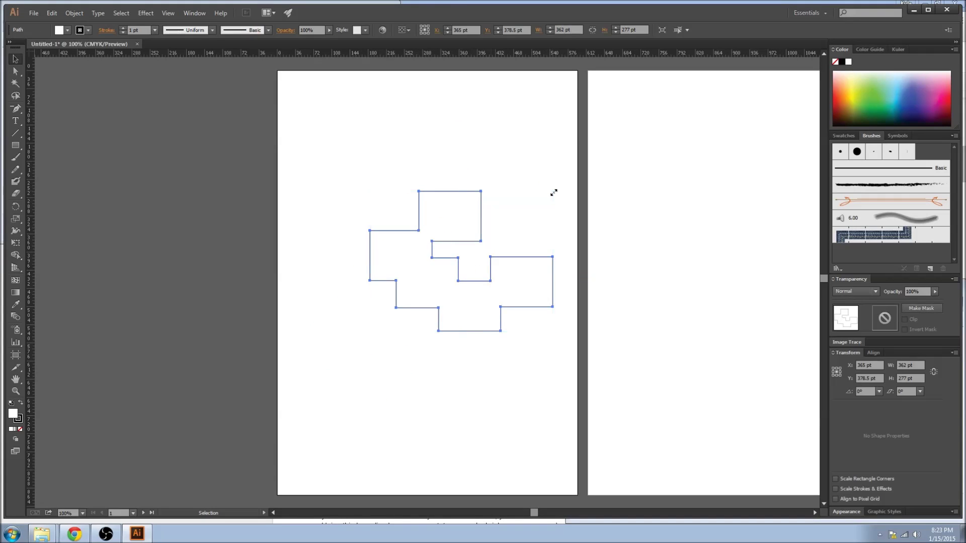
pyautogui.moveTo(553, 192); pyautogui.dragTo(540, 180)
pyautogui.moveTo(414, 259); pyautogui.dragTo(384, 248)
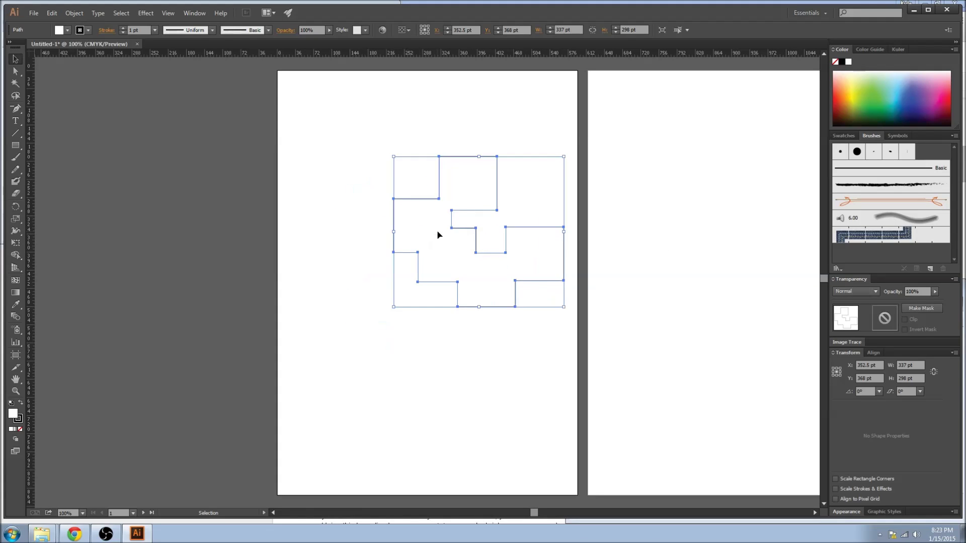
pyautogui.click(565, 222)
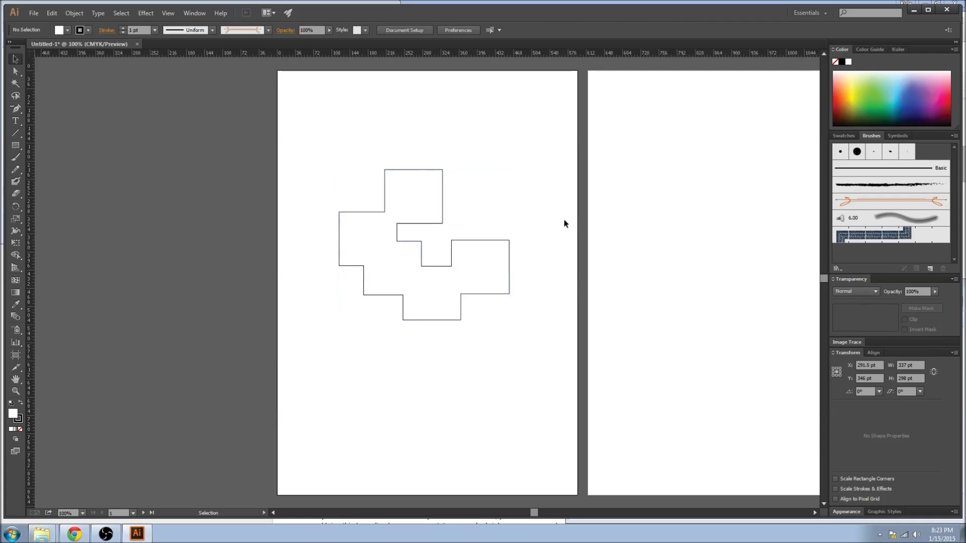
pyautogui.click(453, 271)
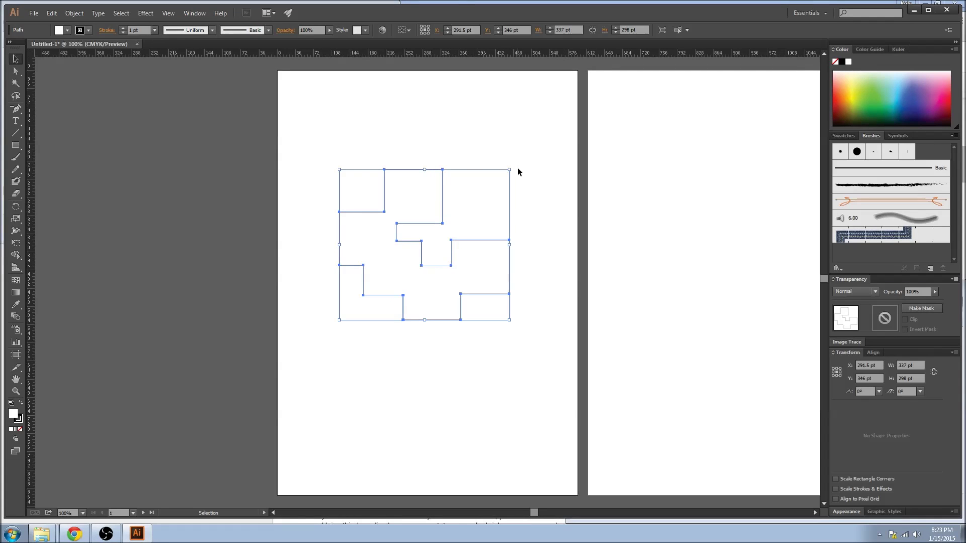